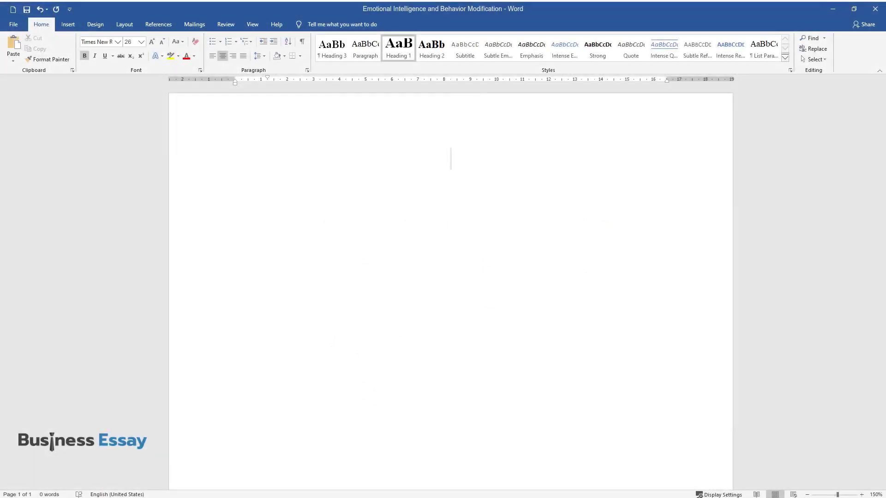
- Enter the heading "Emotional Intelligence and Behavior Modification" and start a body paragraph below it
text(Emotional In)
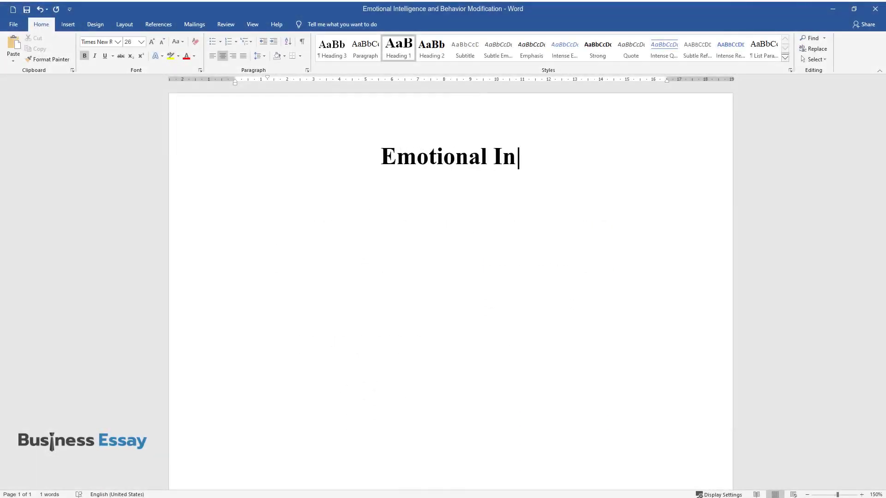
text(telligence and Behavior Modification)
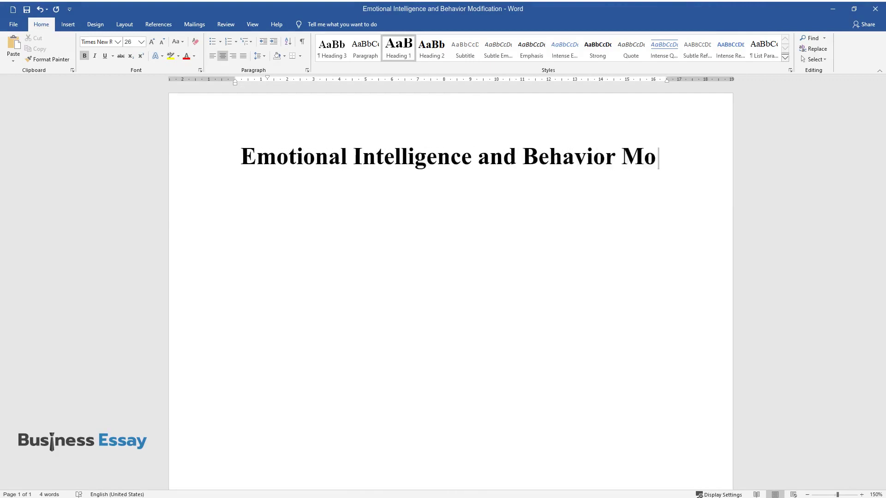
key(Return)
- Write the opening sentence from "Within the set of managerial skills required by organizations" through "most of them come from the soft skills area."
text(Wit)
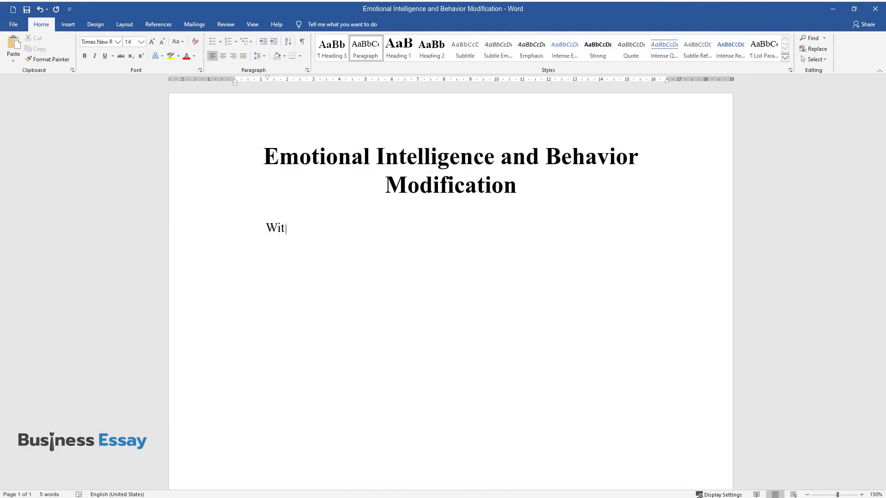
text(hin the set of managerial skills r)
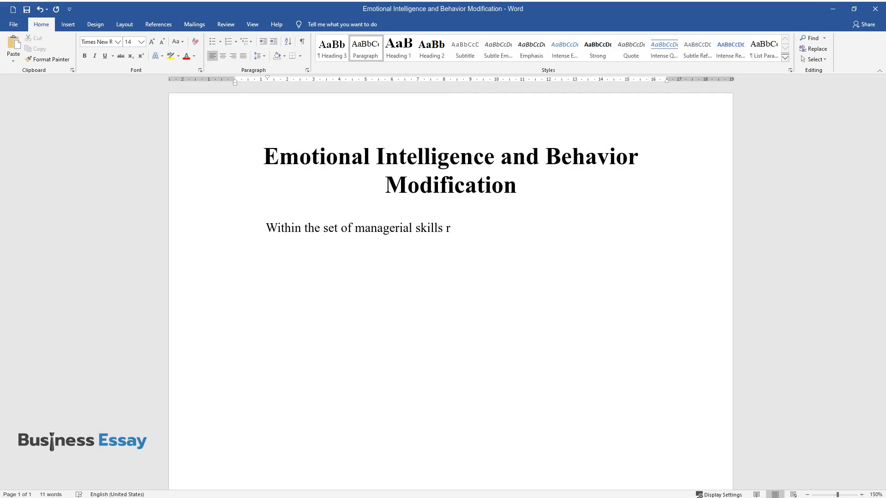
text(equired by organizations, the new)
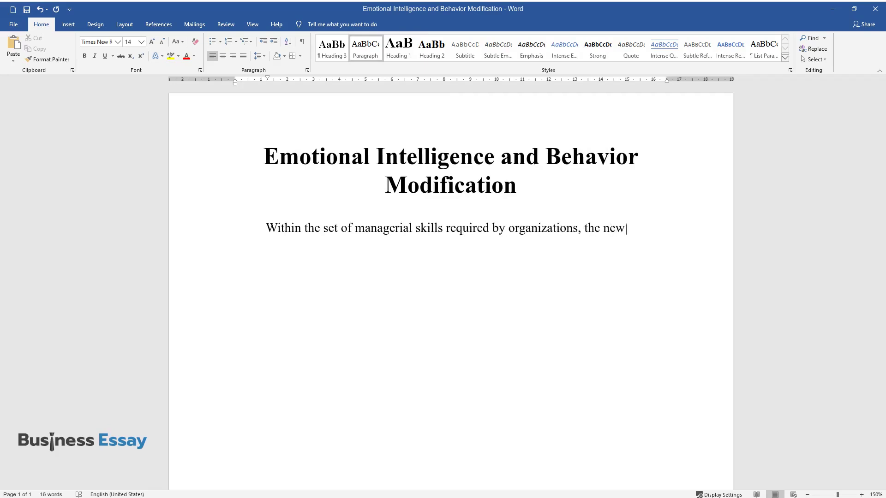
text( ones do not cease to appear, and,)
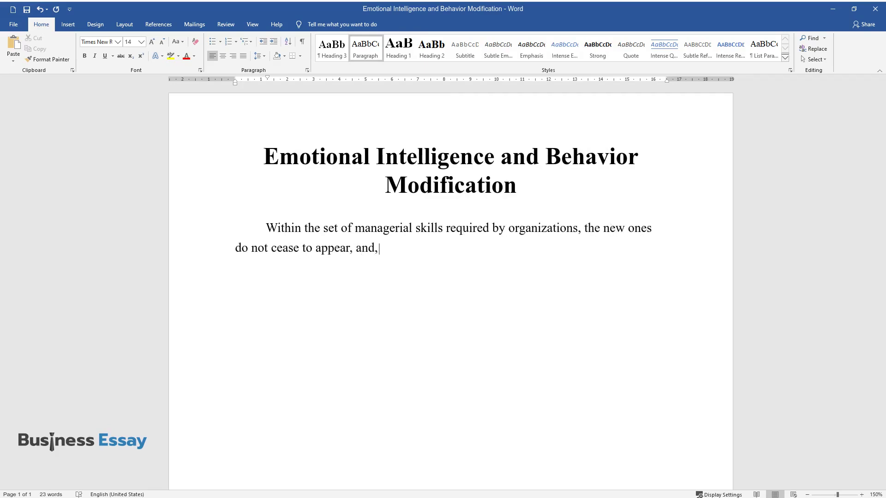
text( in recent years, most of them com)
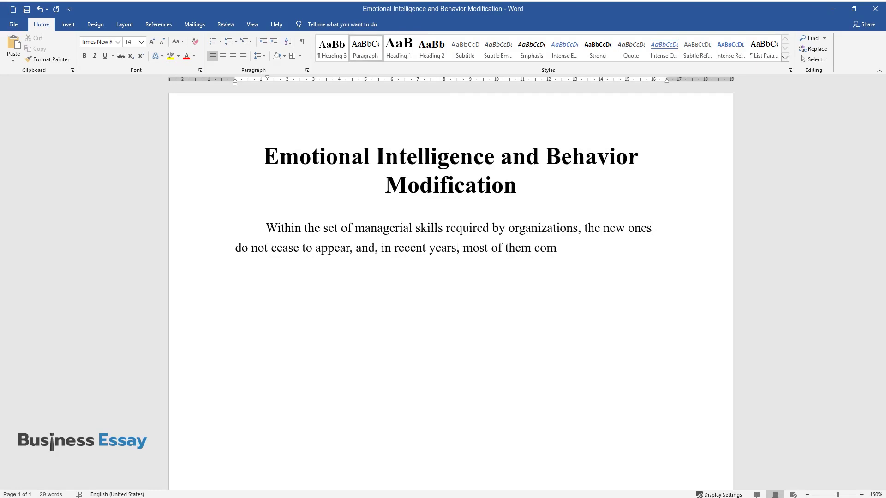
text(e from the soft skills area. Emoti)
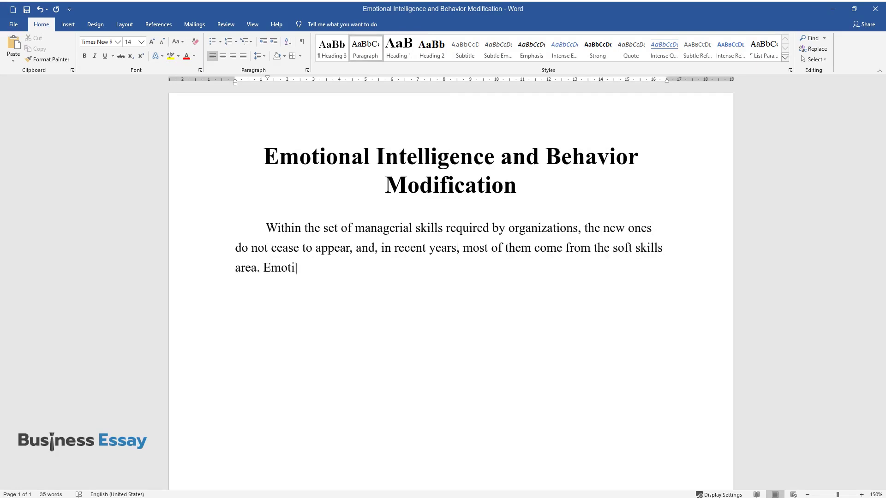
- Add the sentence "Emotional intelligence tops the list, while behavior modification represents one of the strategies to provide incentives for organization members."
text(onal intelligence tops the list, w)
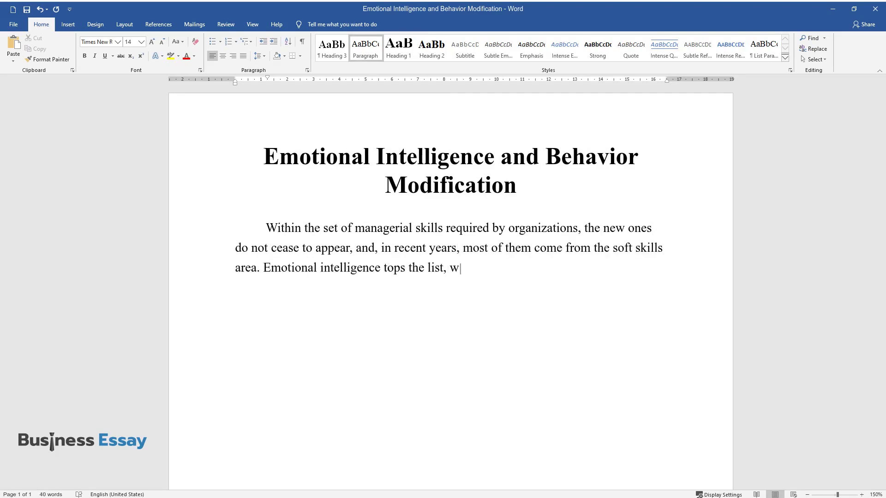
text(hile behavior modification repres)
text(ents one of the strategies)
text( to prov)
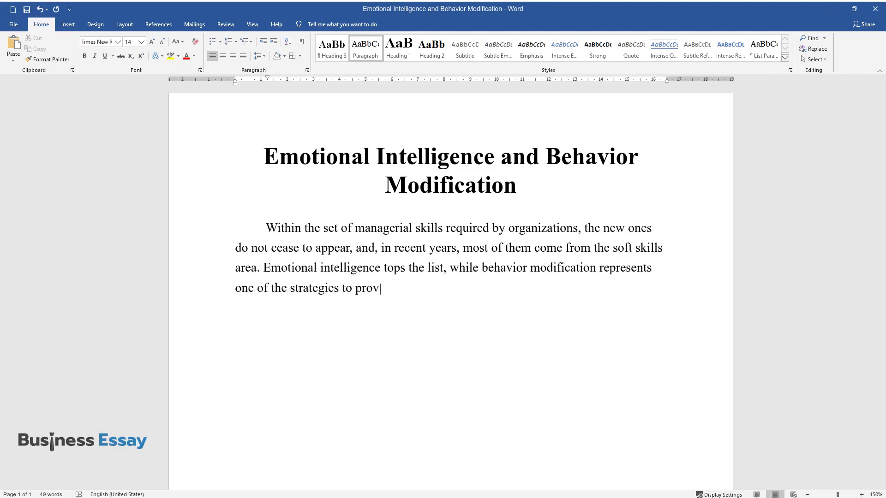
text(ide incentives for organization mem)
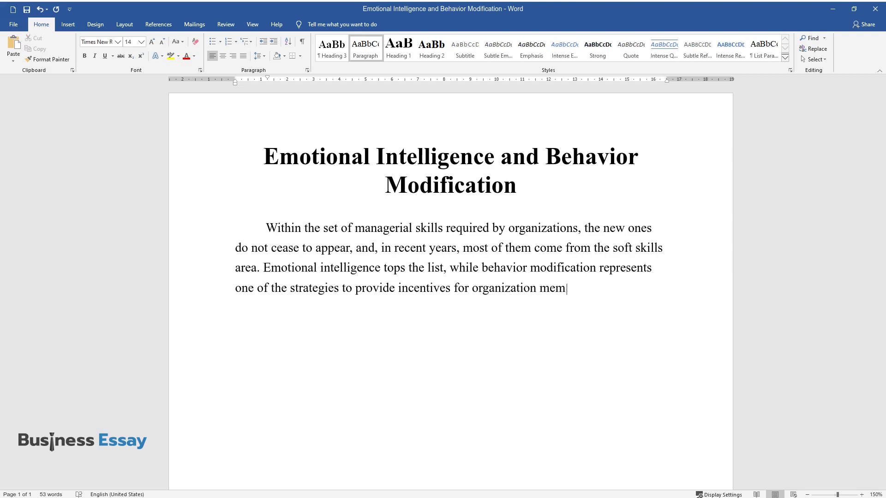
- End the paragraph with "In the framework of this essay, the issues of emotional intelligence and behavior modification and their respective importance will be addressed."
text(bers. In the framework of this ess)
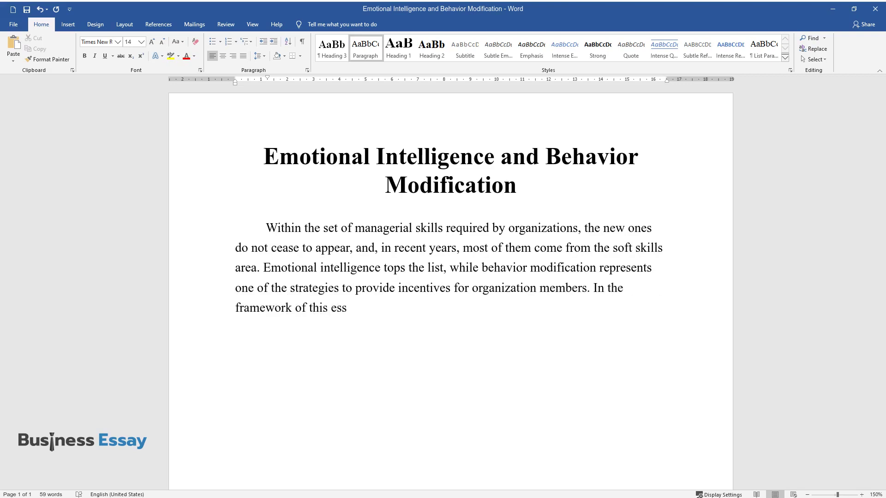
text(ay, the issues of emotional intel)
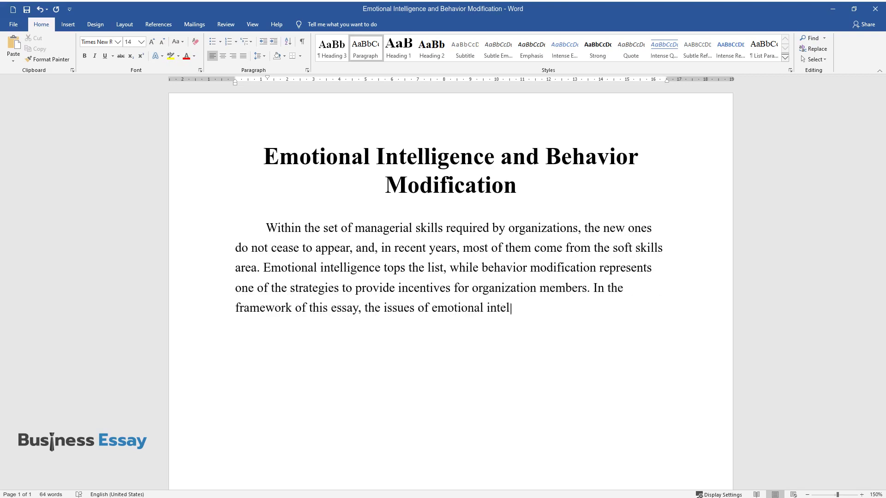
text(ligence and behavior modification )
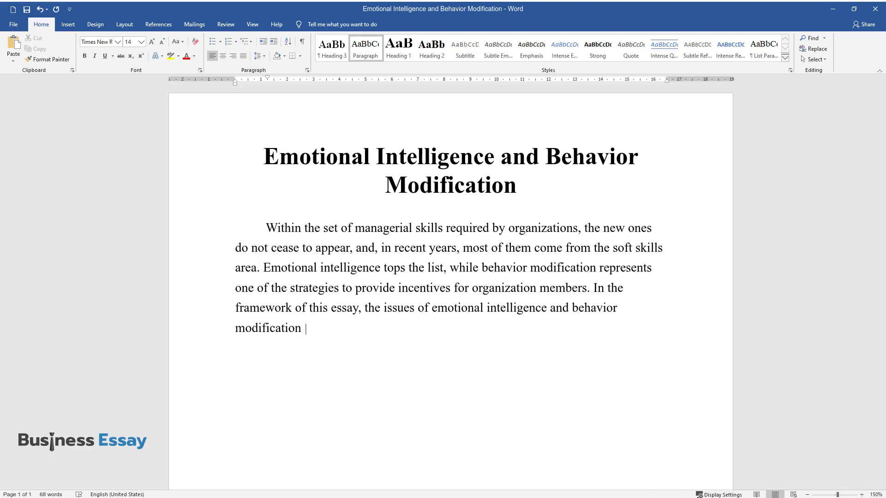
text(and their respective importance will be addressed.)
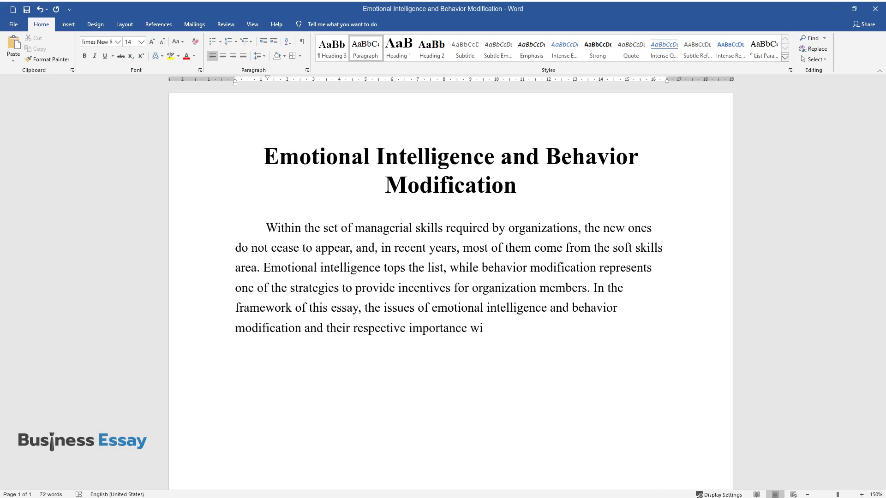
key(Return)
scroll(449, 230, down, 2)
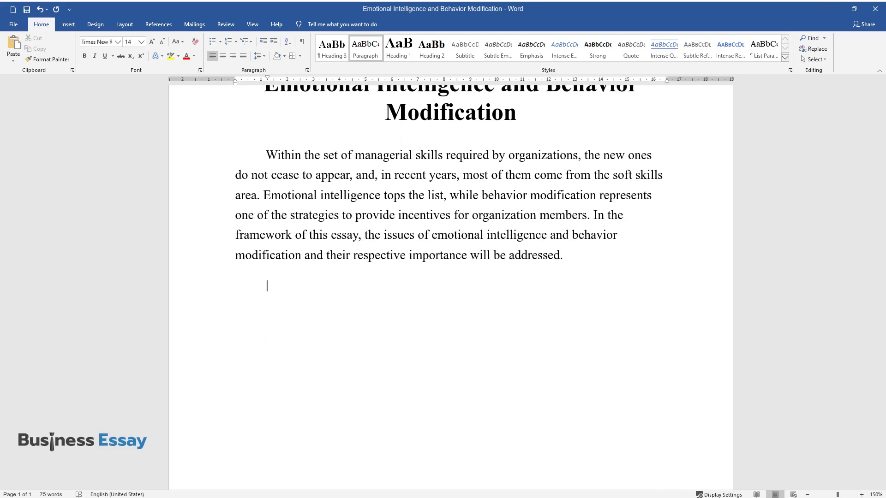
- Begin the second paragraph with "Emotional intelligence and its role in any area from business to diplomacy should not be underestimated."
text(Emotional intelligence and its rol)
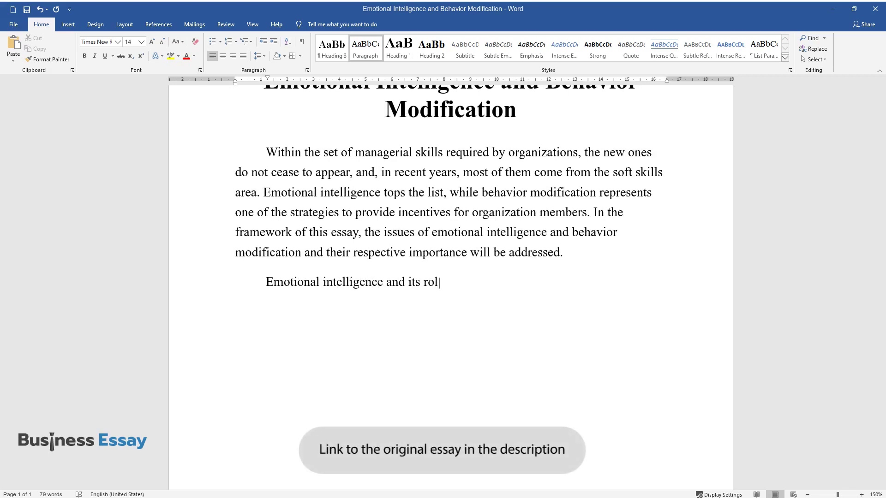
text(e in any area from business to dipl)
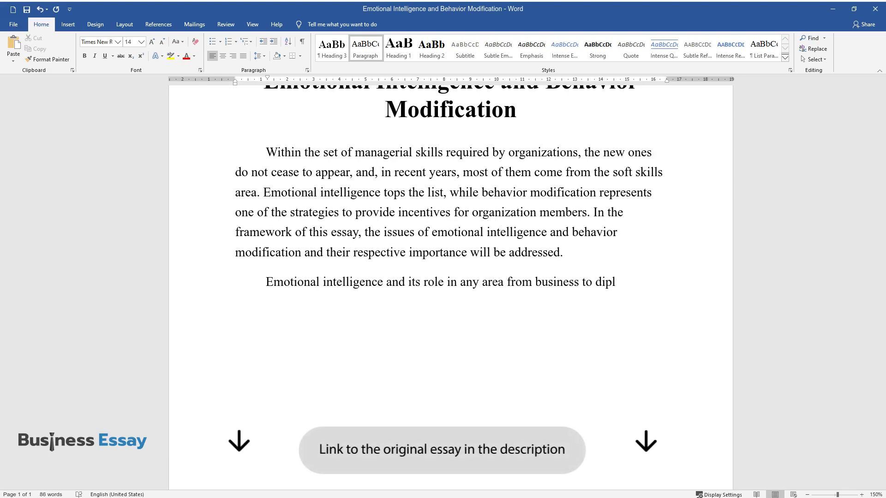
text(omacy should not be underestimate)
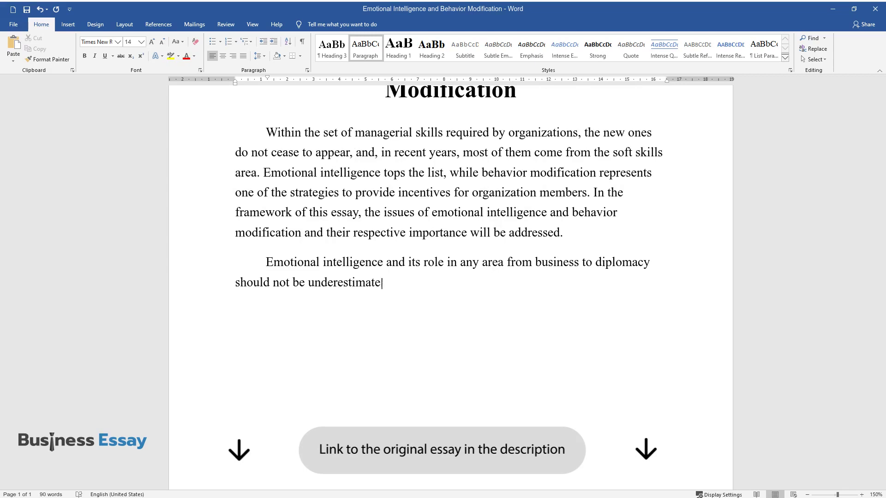
- Add the sentence "It is often considered to be one of the factors leading to change in an organization or a governmental body."
text(d. It is often considered to be on)
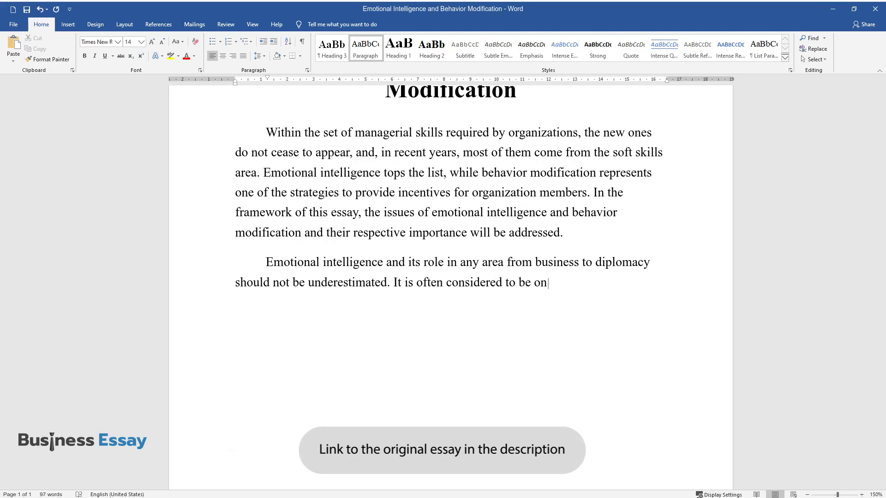
text(e of the factors leading to change)
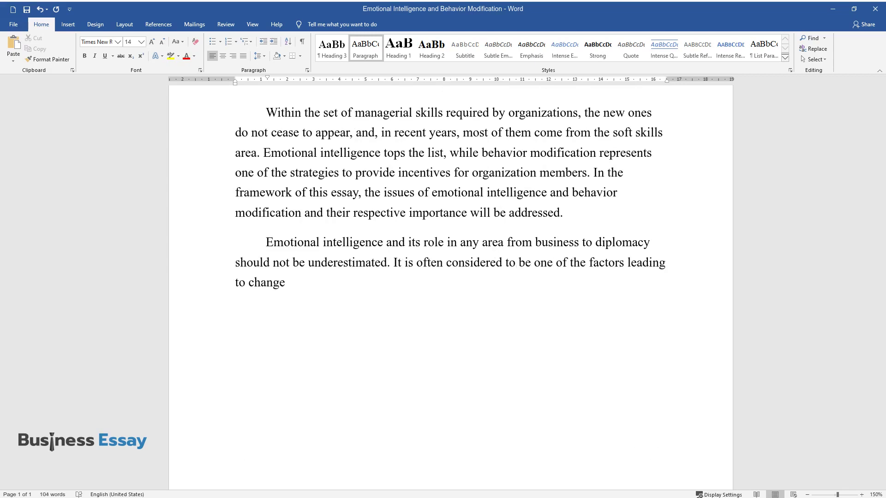
text( in an organization or a governmen)
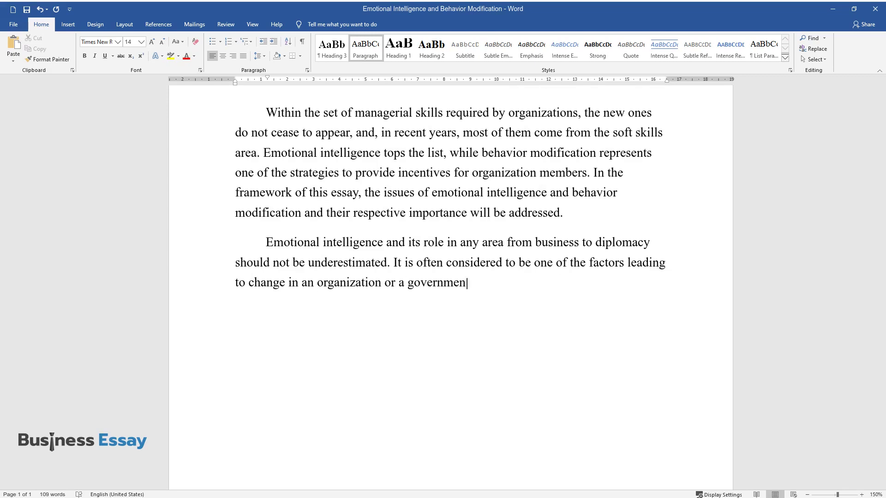
- Add "The concept itself was developed by Daniel Goleman to enrich the discussion on influencing and guiding people to achieve better performance."
text(tal body. The concept itself was d)
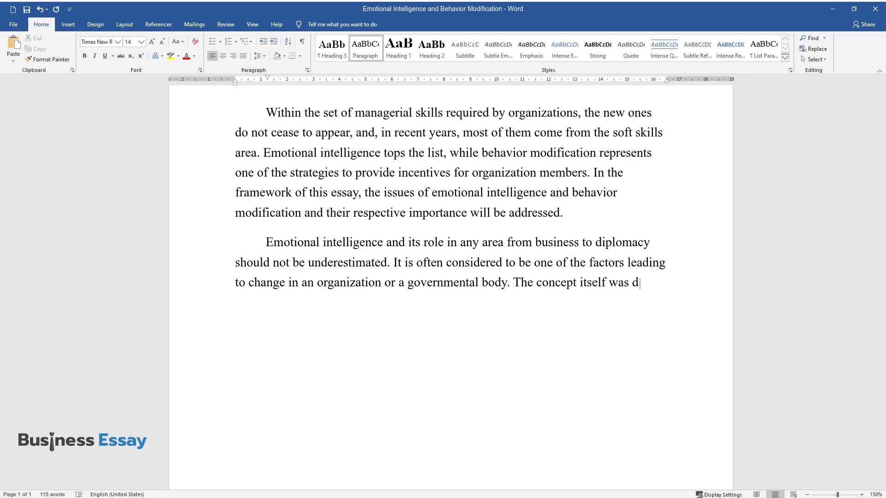
text(eveloped by Daniel Goleman to enri)
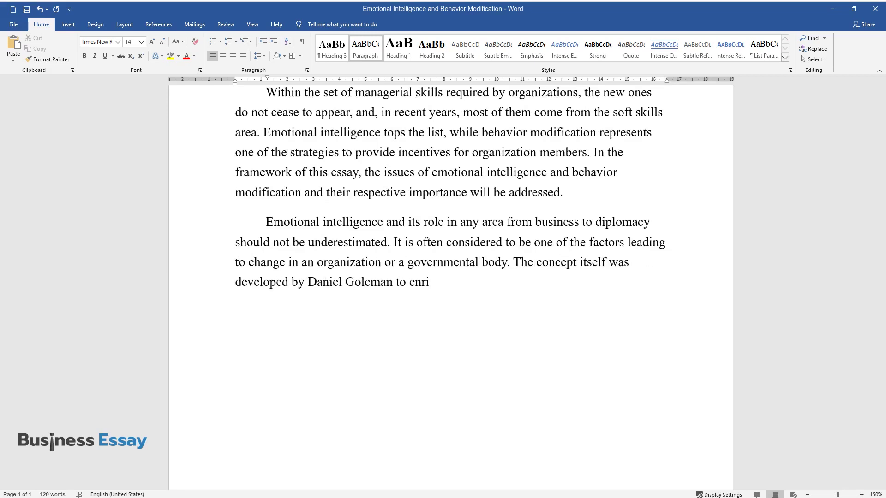
text(ch the discussion on influencing a)
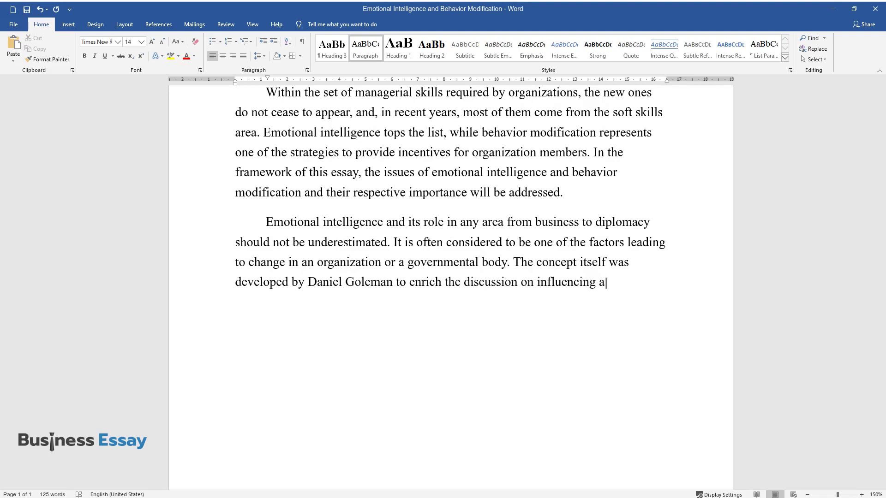
text(nd guiding peopl)
text(e to achieve bett)
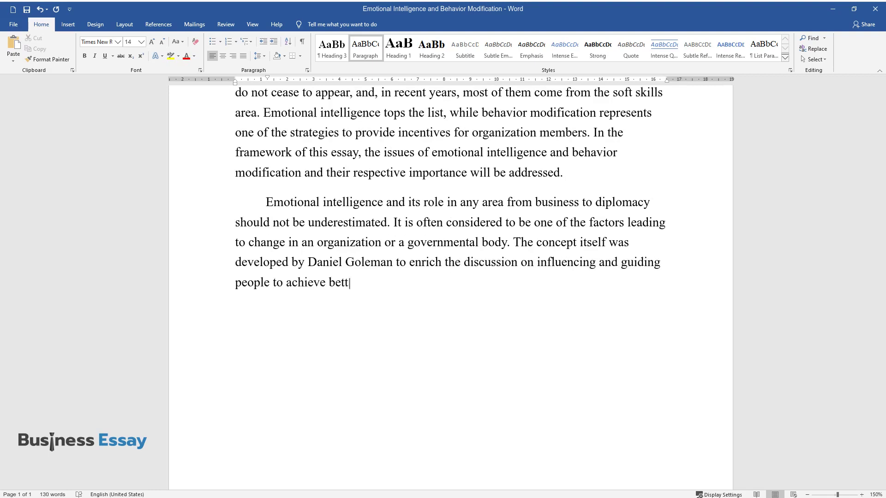
text(er performance. Emotional intelli)
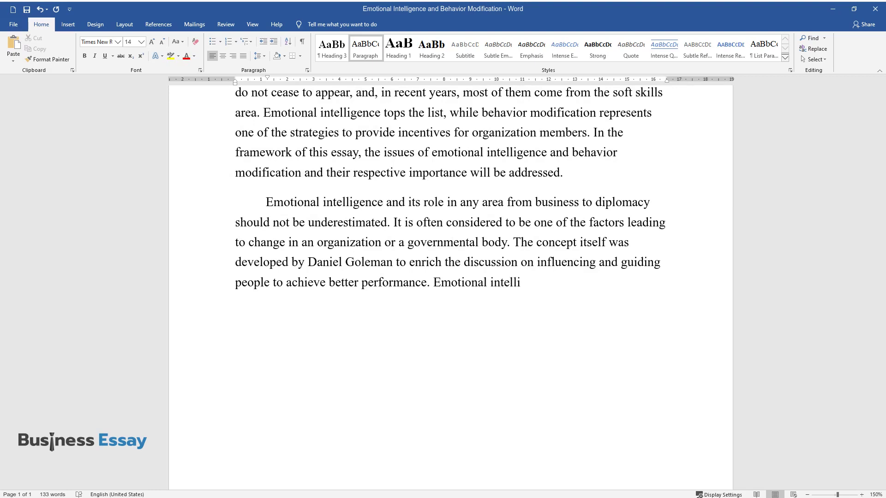
- Add "Emotional intelligence is the capacity to recognize and manage the feelings of one’s own and of others, to motivate, to show empathy, and to build stable relationships."
text(gence is the capacity to recognize and manage the fe)
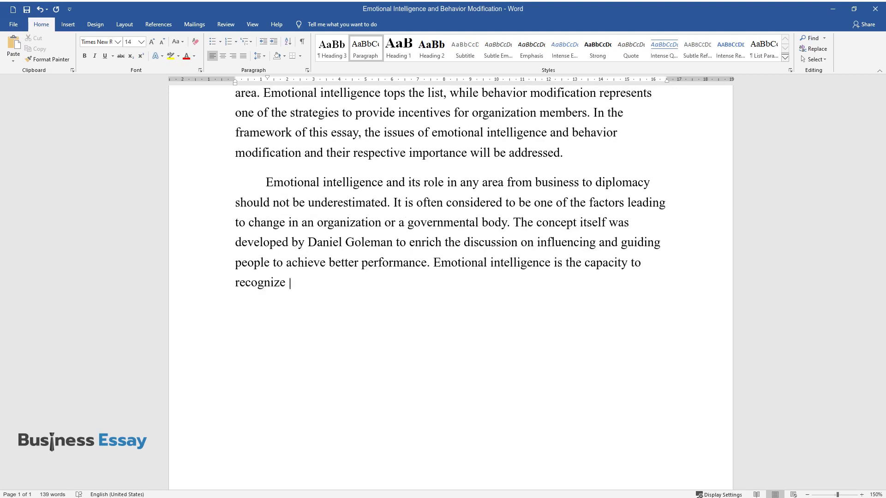
text(elings of one’s o)
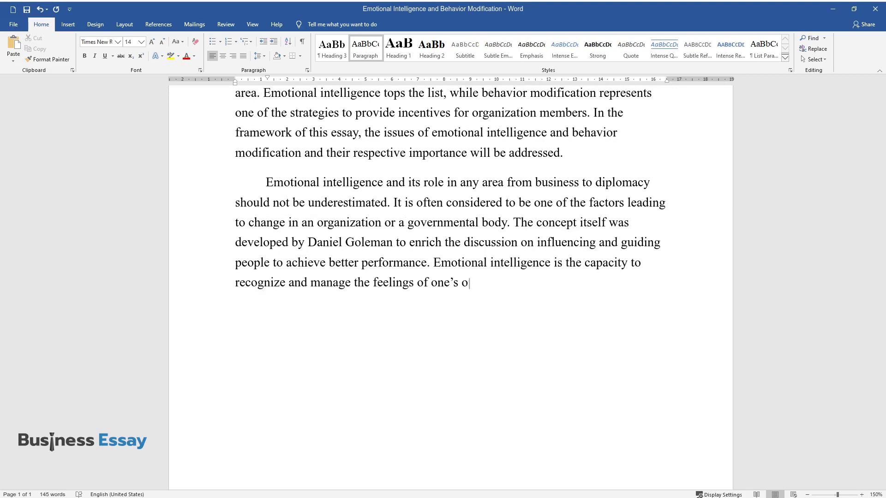
text(wn and of others, to motivate, to)
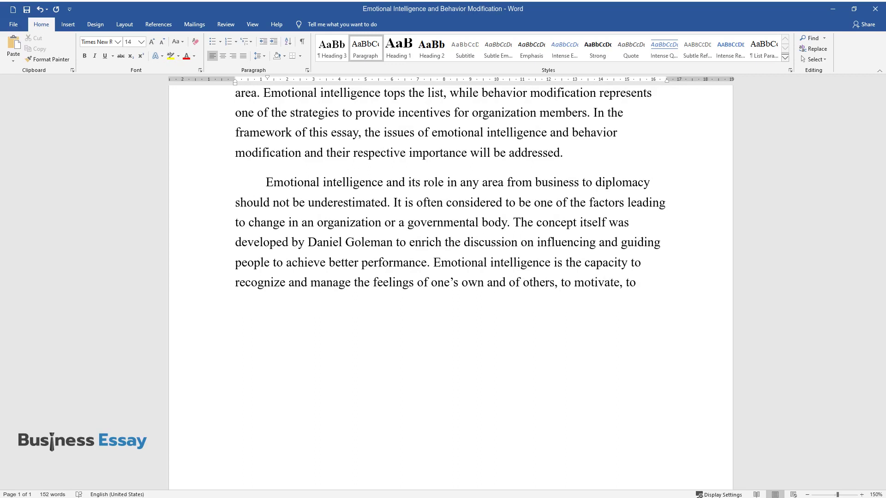
text( show empathy, and to build stable )
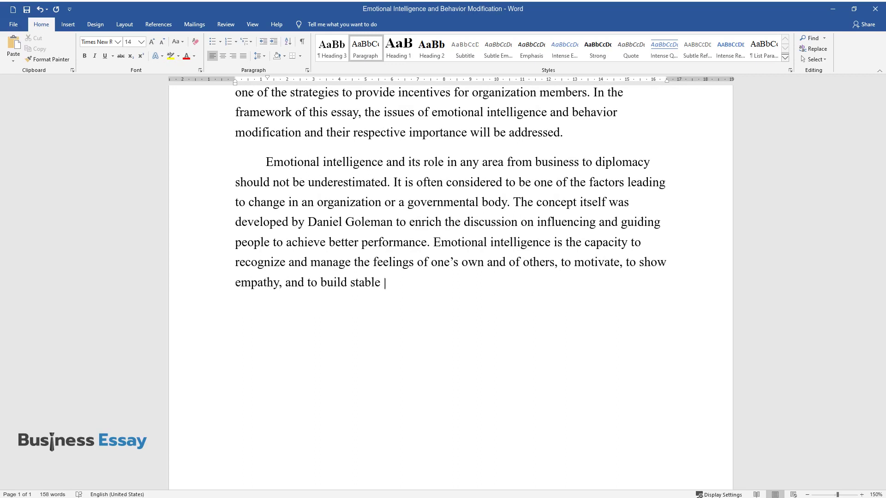
text(relationships.)
key(Return)
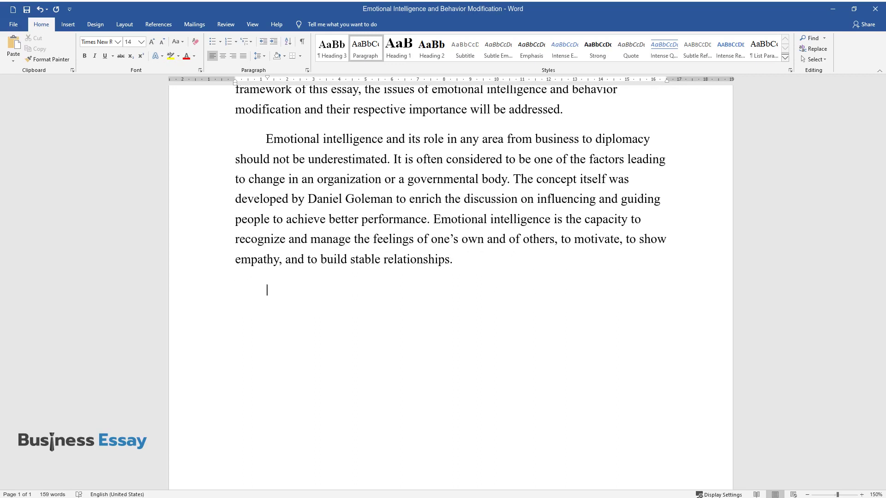
- Start the third paragraph: "Studies show that managers with high levels of emotional intelligence are more successful at establishing a trust-based culture within their area of responsibility, and"
text(Studies show that managers with hi)
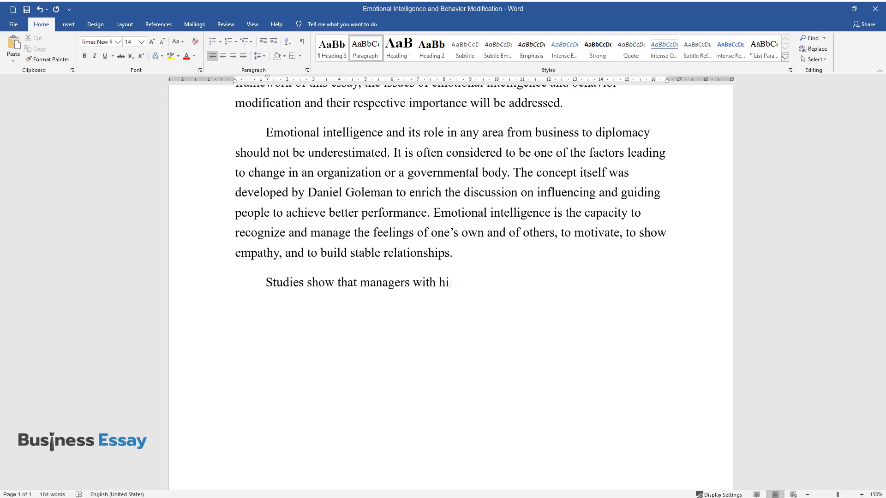
text(gh levels of emotional intelligence )
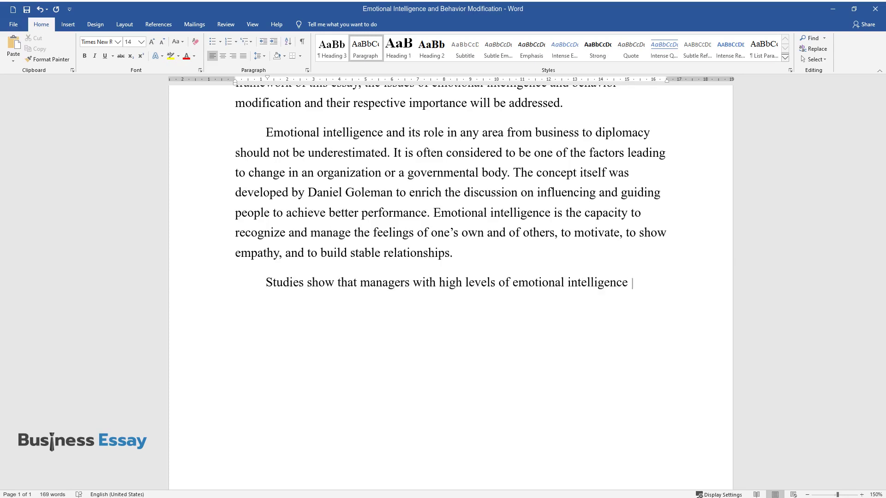
text(are more successful at establishing )
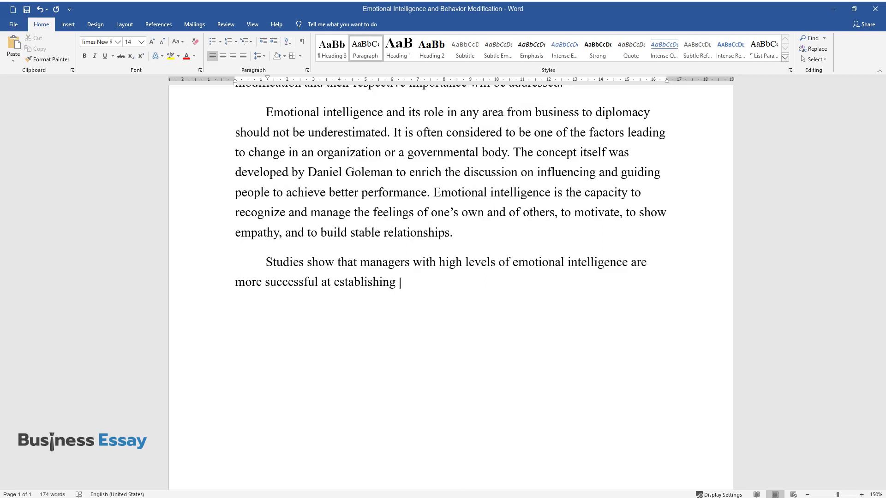
text(a trust-based culture within their a)
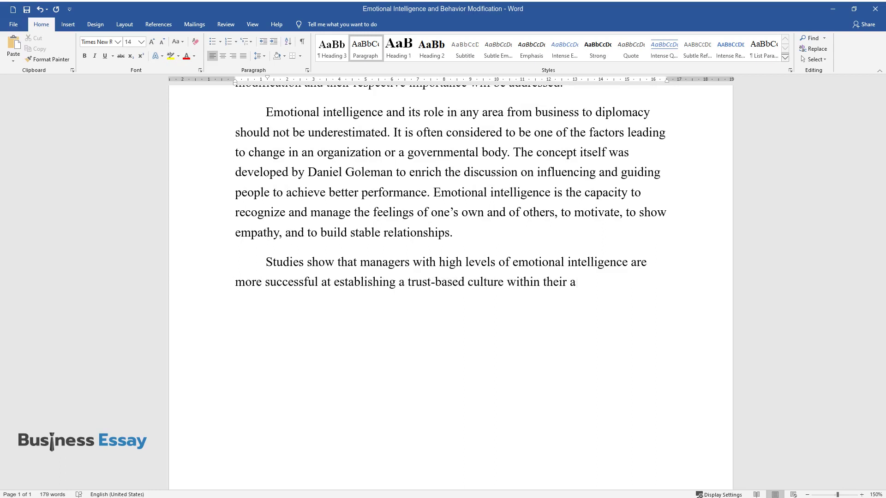
text(rea of responsibility, and)
- Complete the sentence with "achieve more efficiency both interpersonally and in regards to their work goals."
text( achieve )
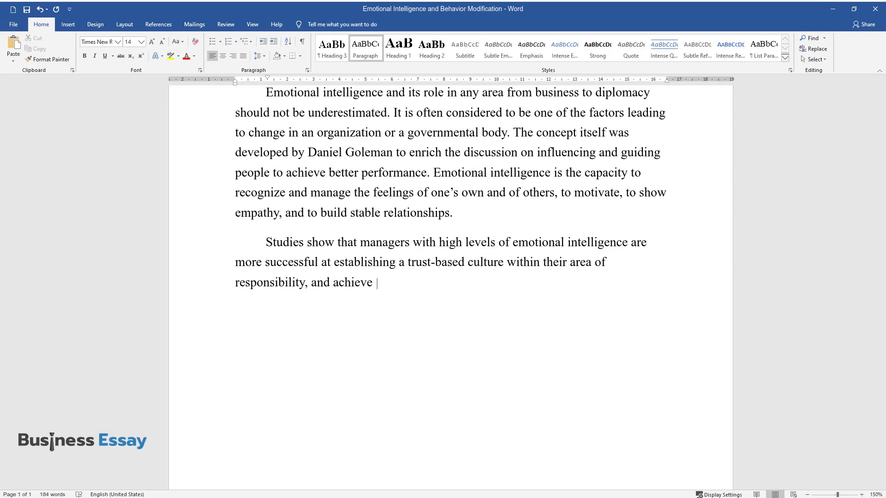
text(more efficiency both interpersonally)
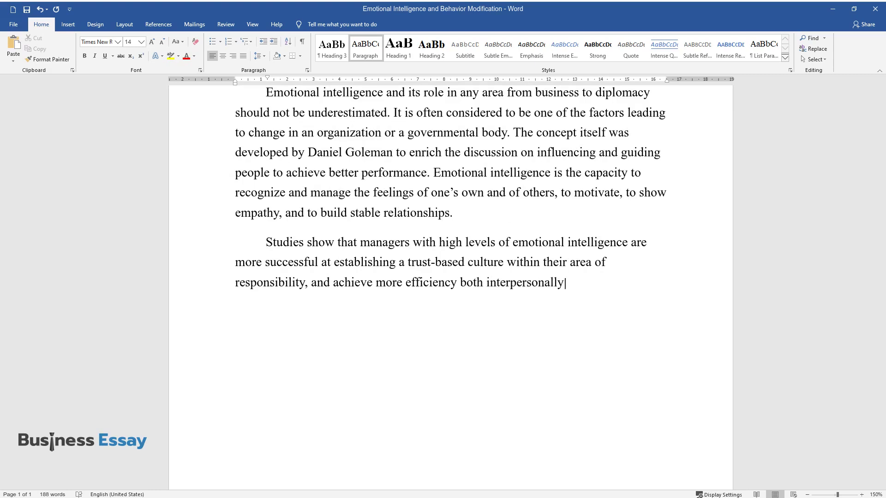
text( and in regards to their wo)
text(rk goals.)
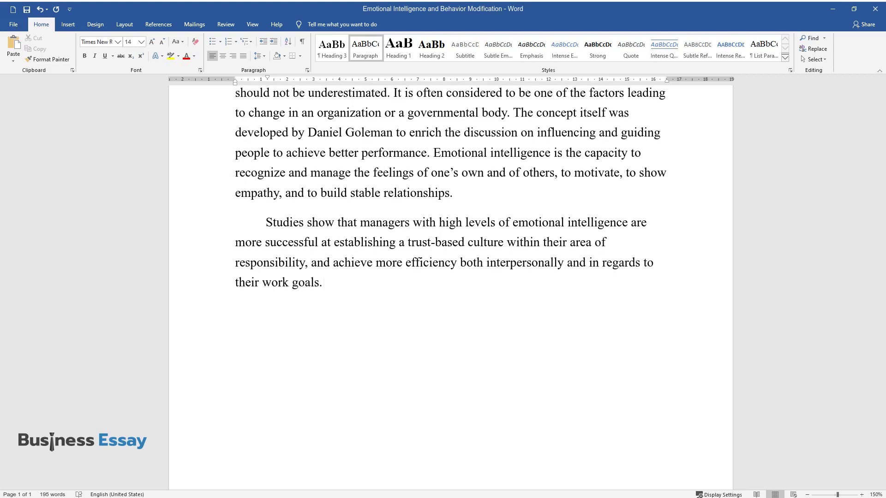
- Add "While successfully creating working environments characterized by freedom of opinion and communication, these managers introduce change with" to the third paragraph
text( While successfully creating workin)
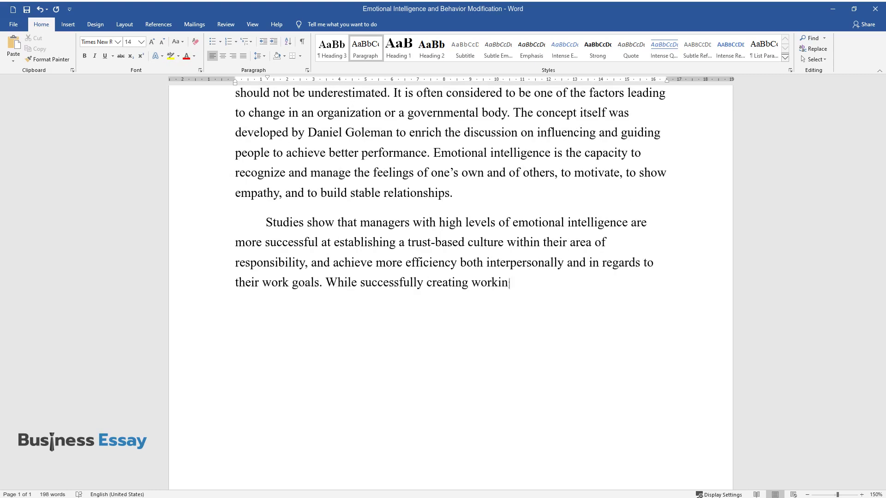
text(g environments characterized by free)
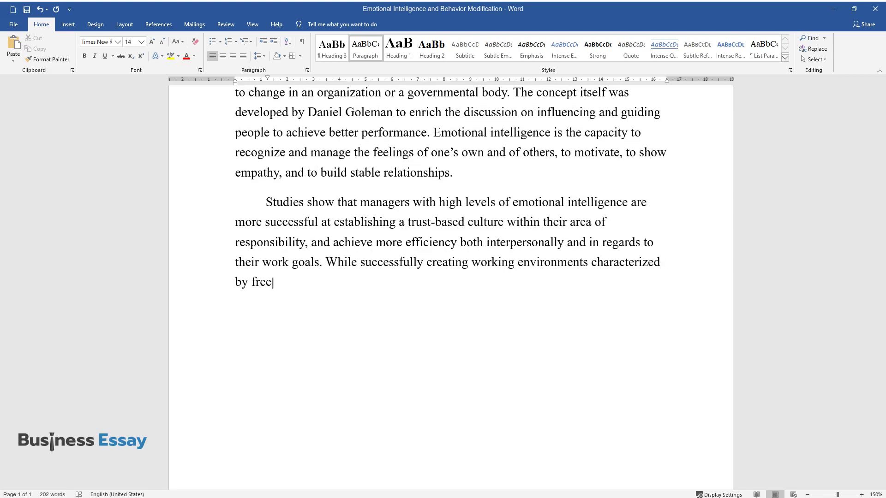
text(dom of opinion and communication, th)
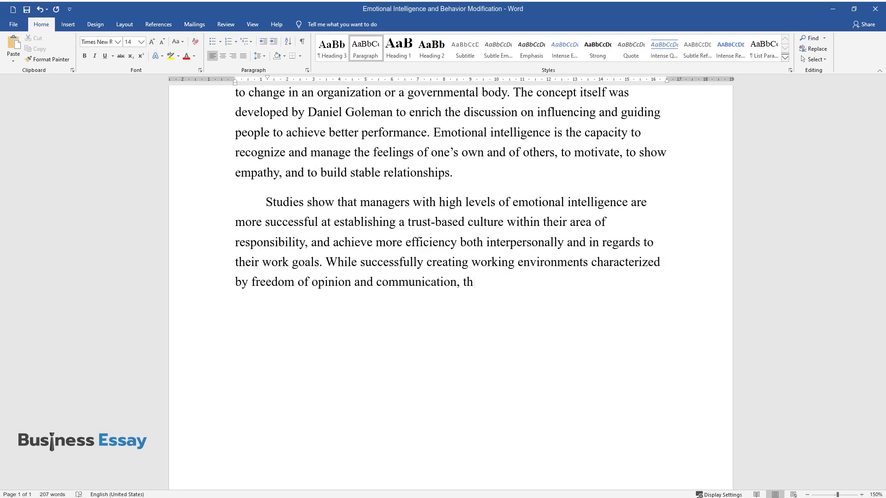
text(ese managers introduce change with )
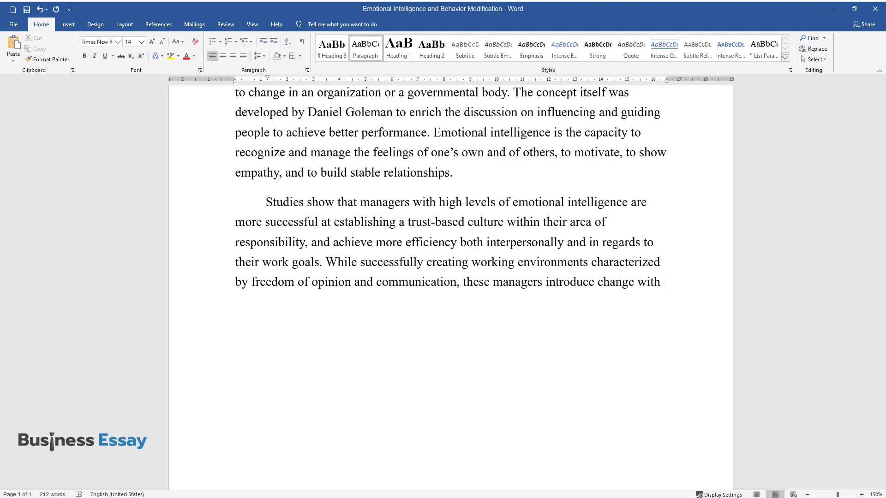
- Finish the sentence with "fewer costs and resistance, coming mainly from the human fear of the unknown." and start "Thus, emotionally intelligent"
text(fewer costs and resistance, coming m)
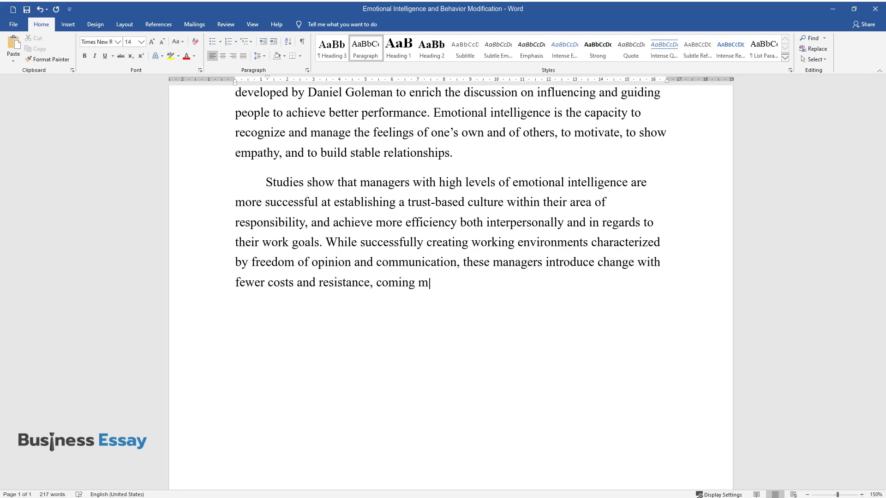
text(ainly from the human fear of the unk)
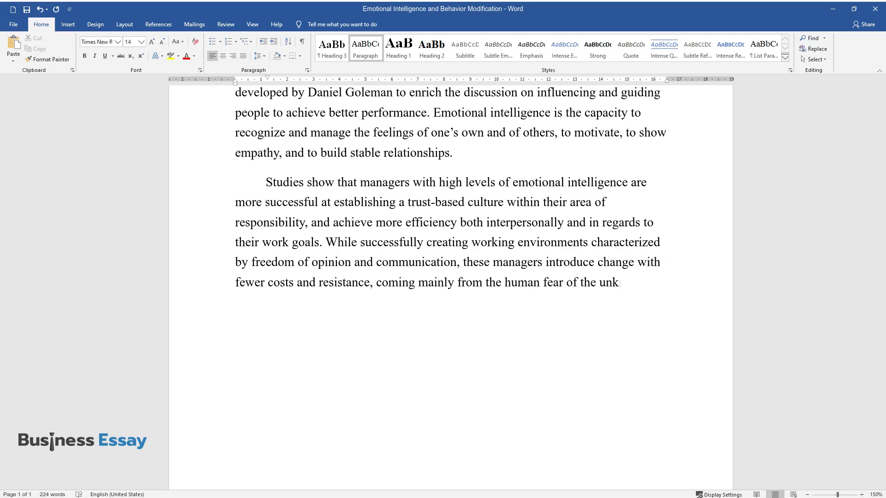
text(nown. Thus, emotionally intelligent )
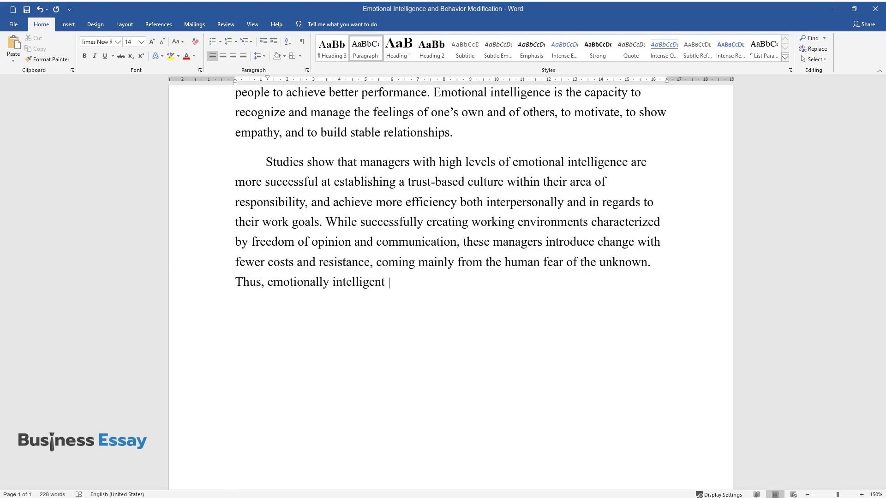
- Add "managers are better performers and leaders; they know how to establish a productive corporate culture and employ personal approaches, taking into account the variety of people’s characters."
text(managers are better performers and )
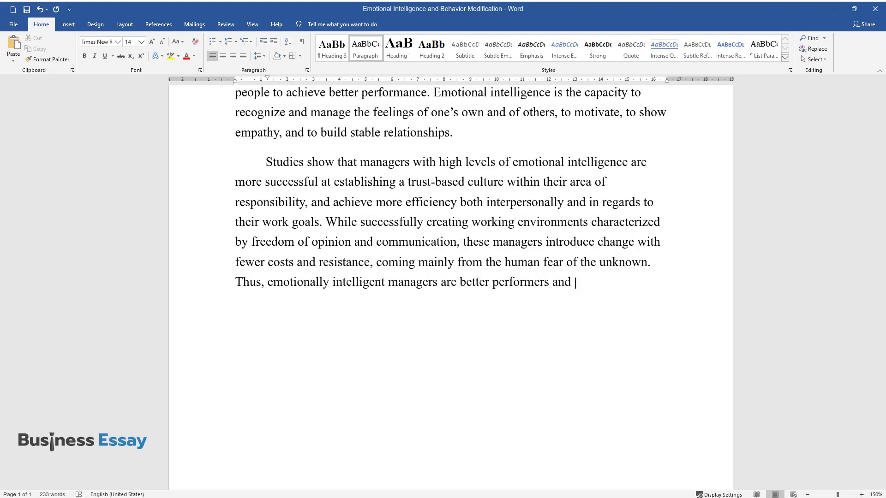
text(leaders; they know how to establish )
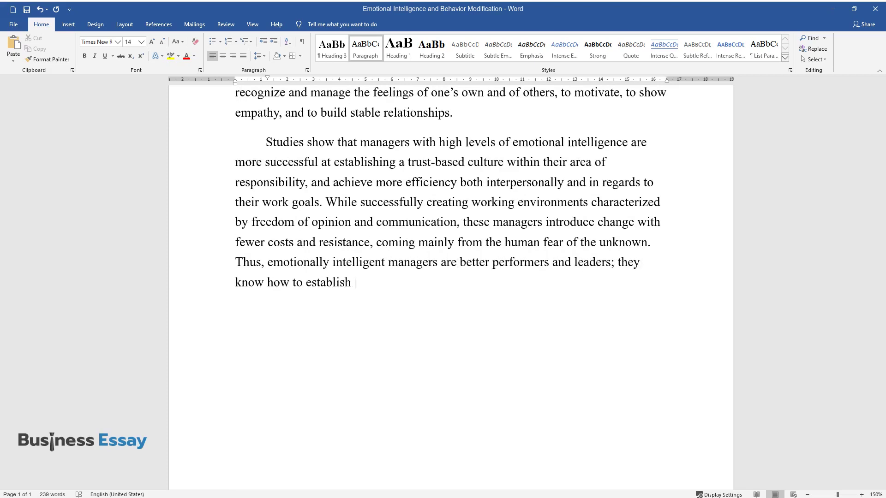
text(a productive corporate culture and e)
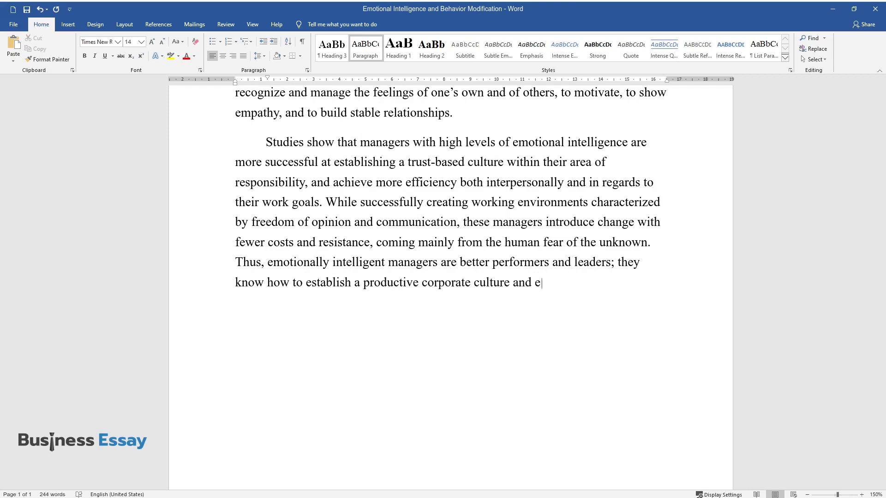
text(mploy personal approaches, taking i)
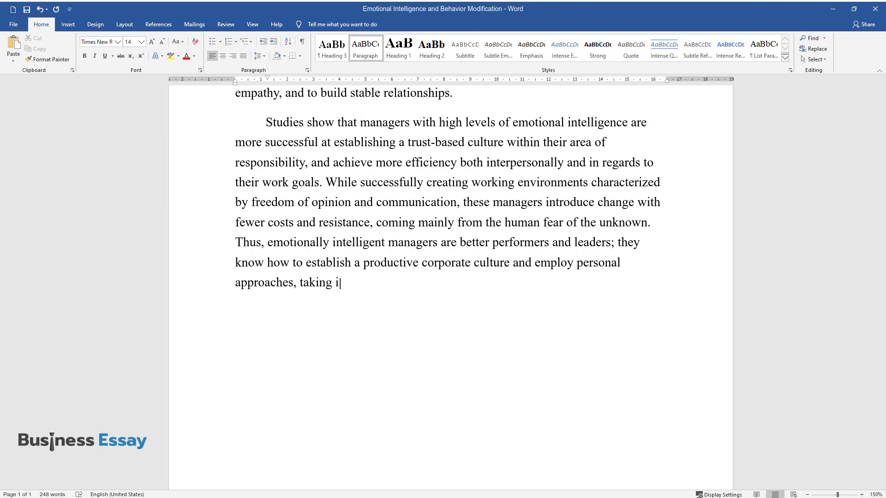
text(nto account the variety of people’s characters.)
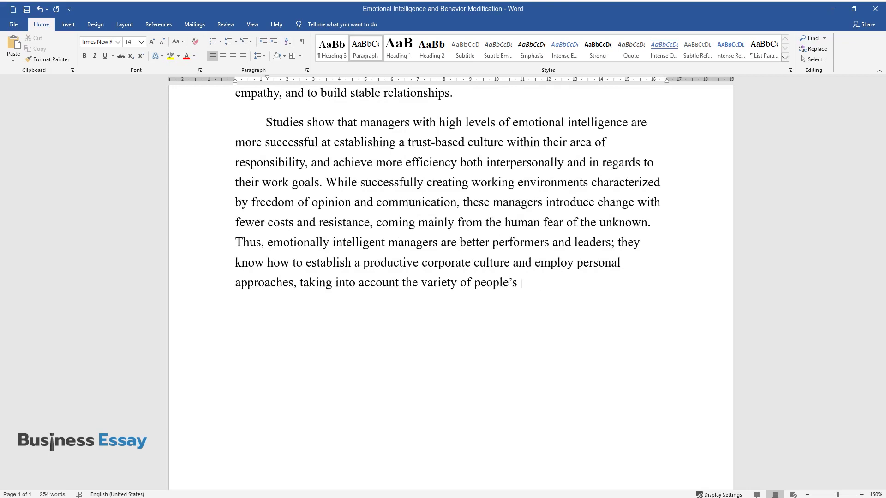
- Start a fourth paragraph with "There are different perspectives on the emotional intelligence concept."
key(Return)
text(Th)
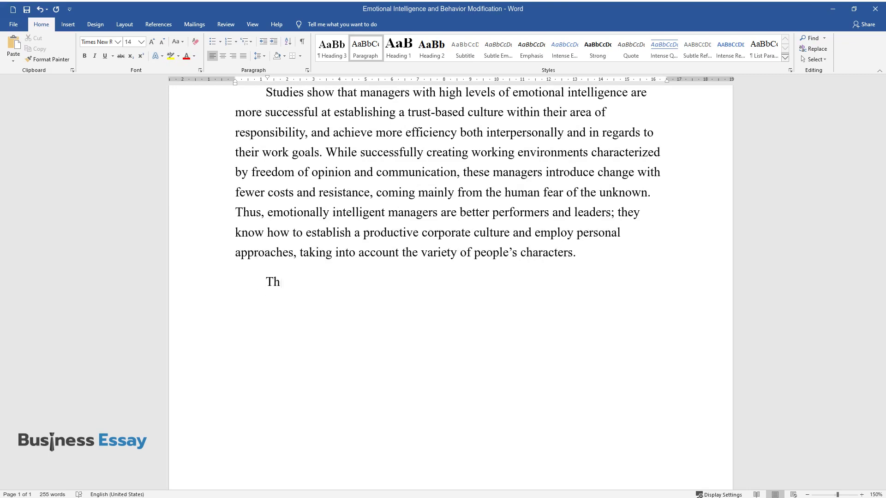
text(ere are different perspectives on t)
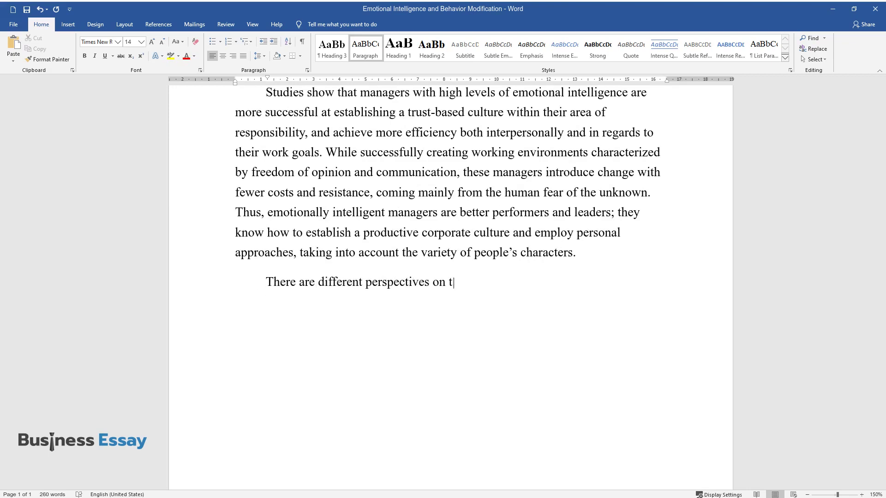
text(he emotional intelligence concept.)
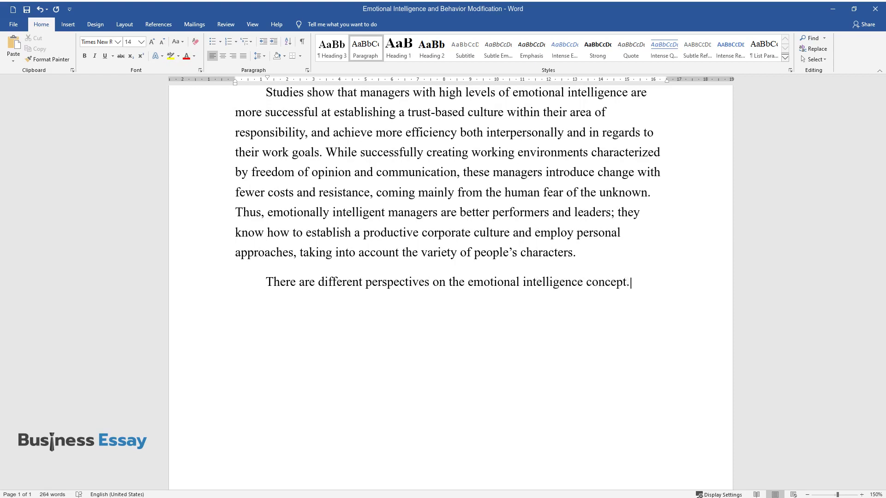
- Add "The first one is the “ability model” which concentrates on the overall capacity to process emotional information and utilize it."
text( The first one is the "ability model" which concentr)
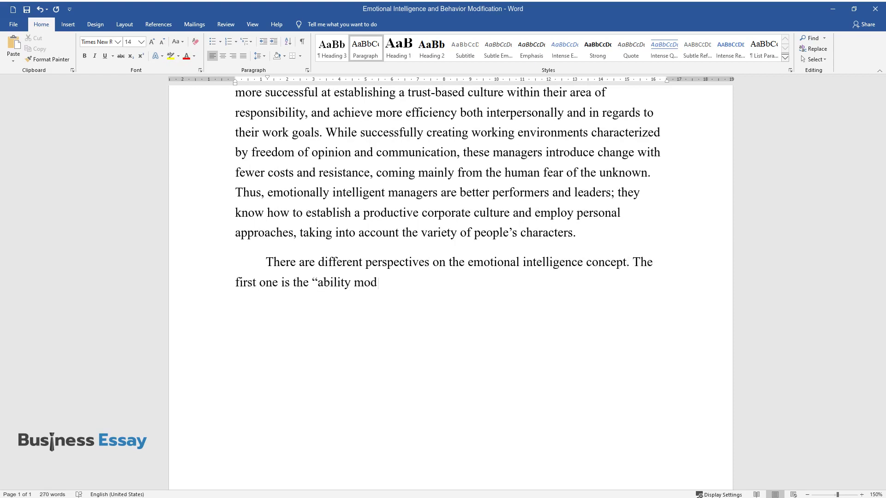
text(ates on the overa)
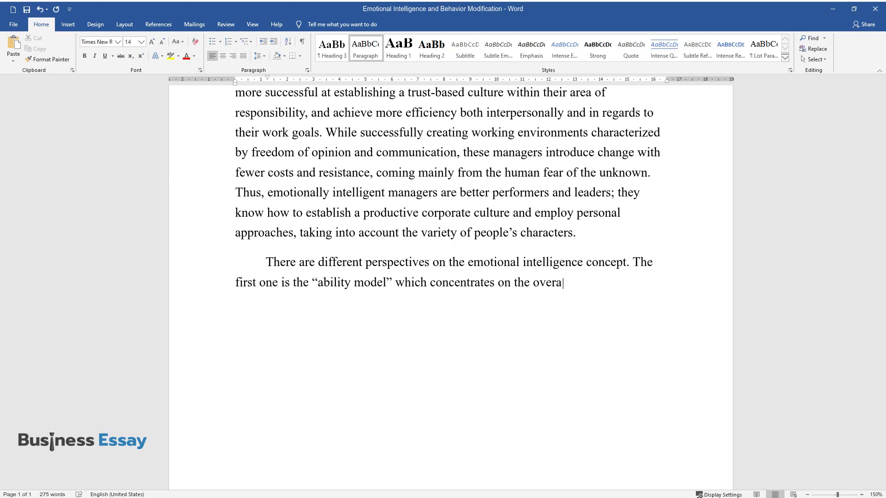
text(ll capacity to process emotional i)
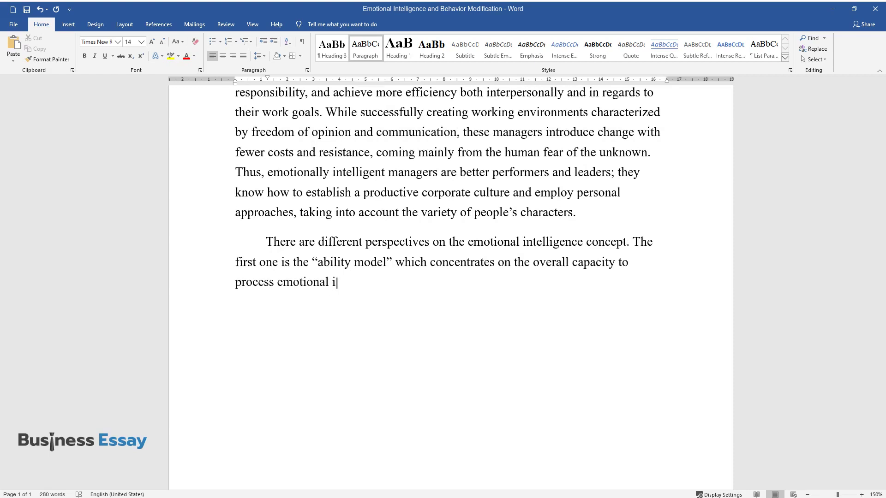
text(nformation and utilize it. The seco)
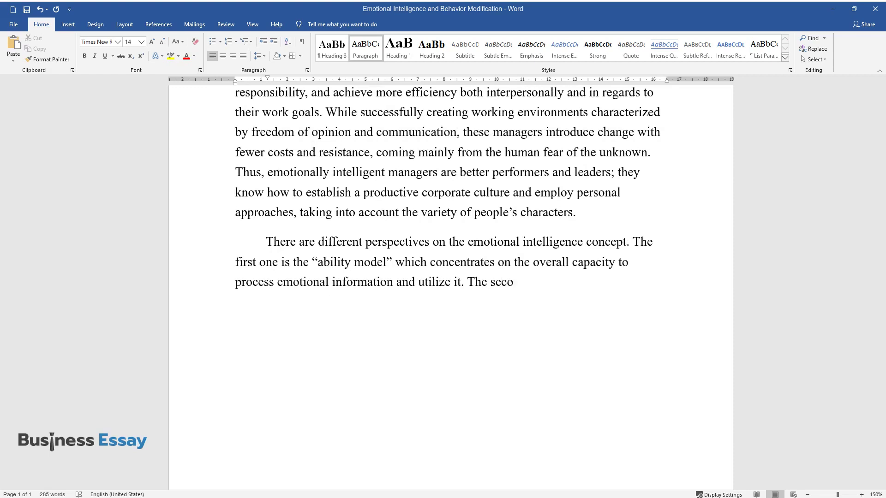
- Add the sentence "The second perspective is the “trait model” which focuses on self-perceived abilities and behavioral inclinations."
text(nd perspective is the “trait model” which focuses on self-pe)
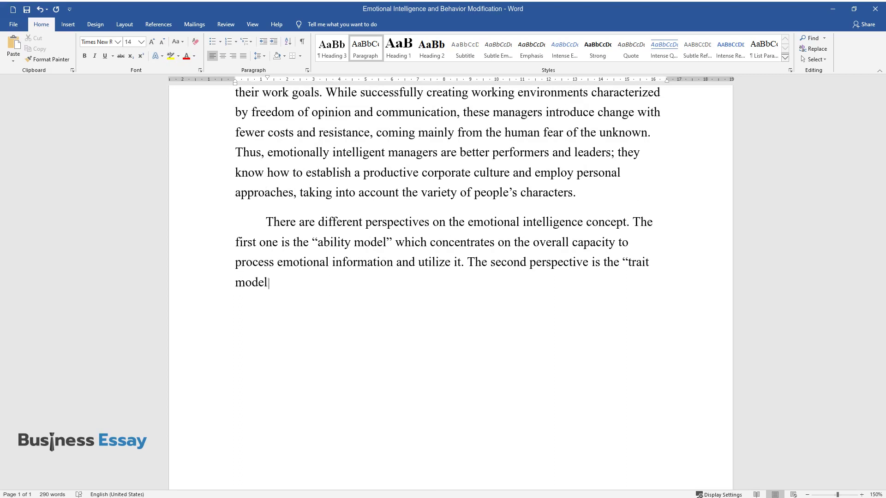
text(rceived )
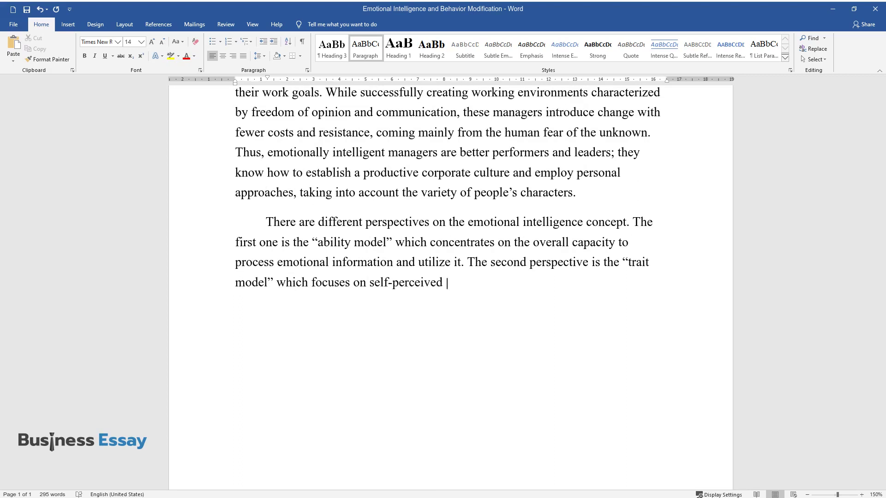
text(abilities and behavioral inclinatio)
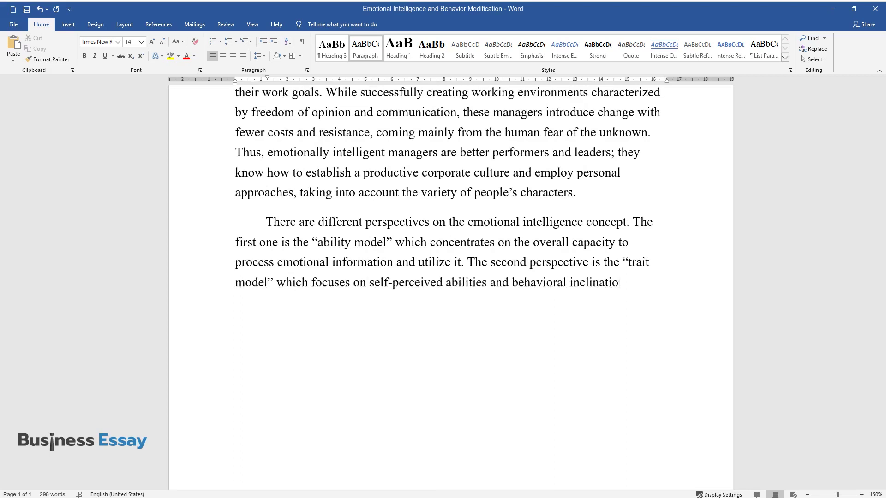
- Add "Finally, there is the “mixed model” that represents the combination of the two models mentioned above."
text(ns. Finally, there is the “mixed mo)
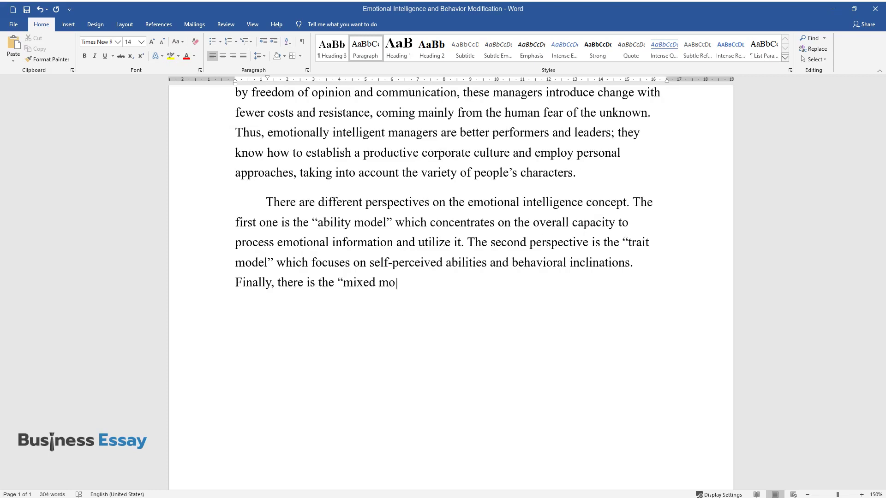
text(del” that represents the combinati)
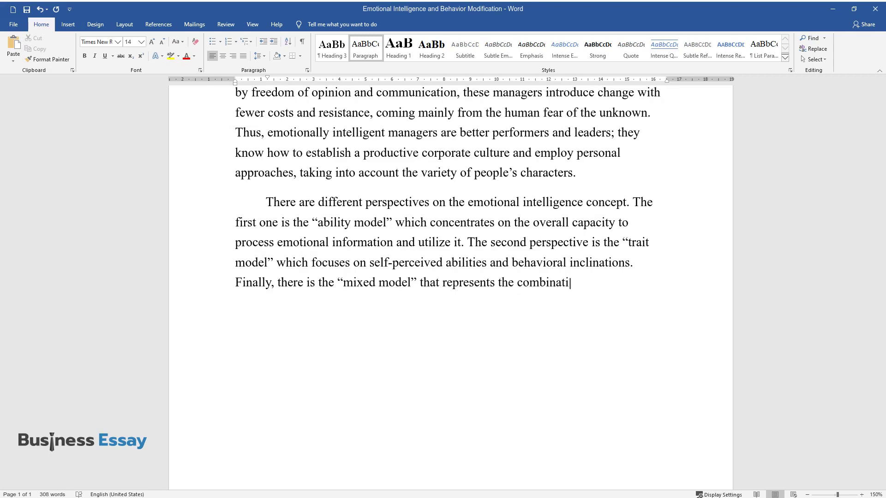
text(on of the two models mentioned abov)
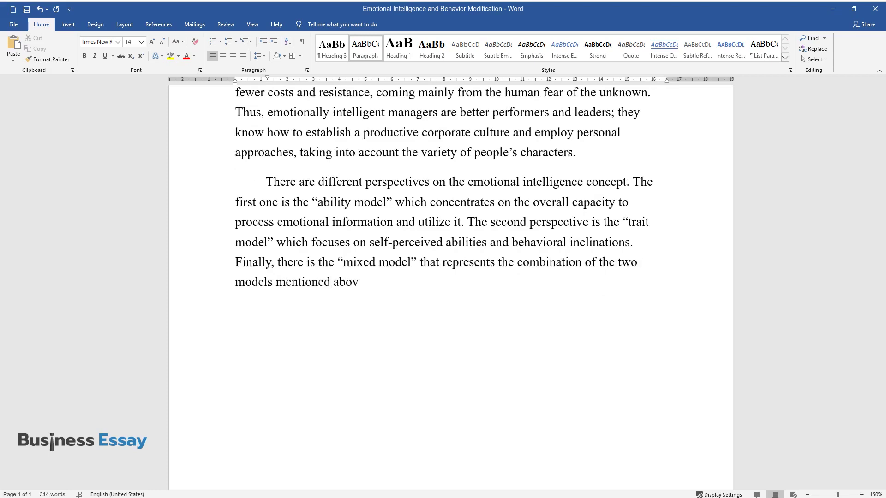
- Begin the fourth paragraph's closing sentence with "While the second model describes some predispositions a person has, specifically in emotion-related"
text(e. While the second model describe)
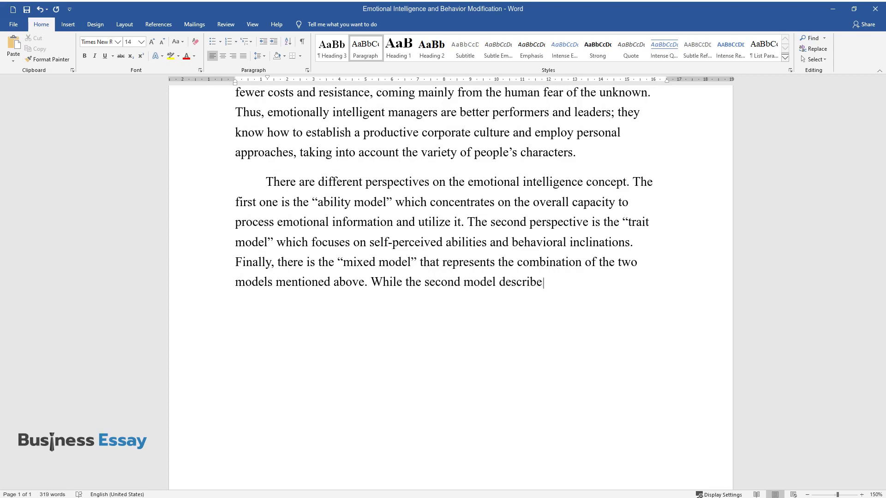
text(s some predispositions a person has)
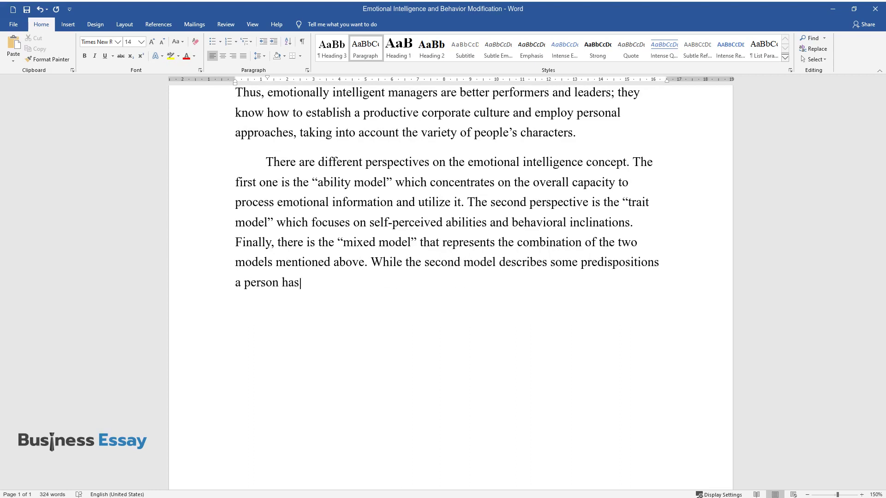
text(, specifically in emotion-related )
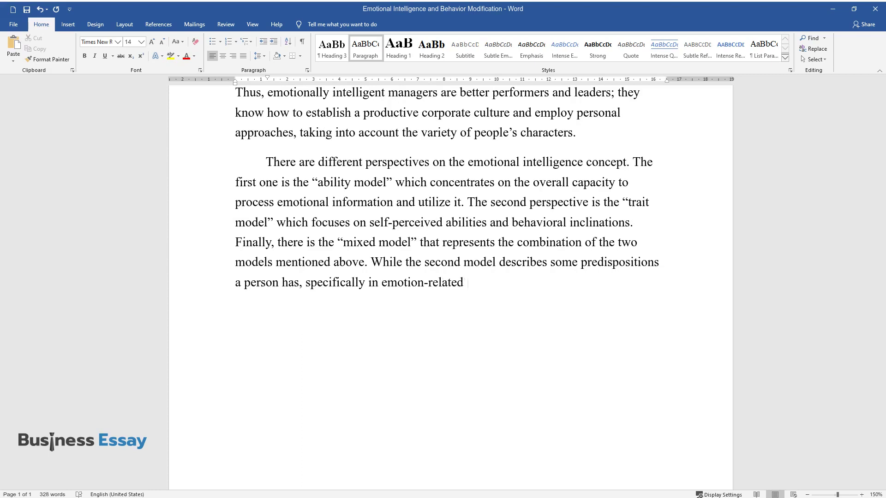
- Finish the sentence with "situations, the first one concerns the ability to use the knowledge a person has in those situations." and end the paragraph
text(situations, the first one concerns )
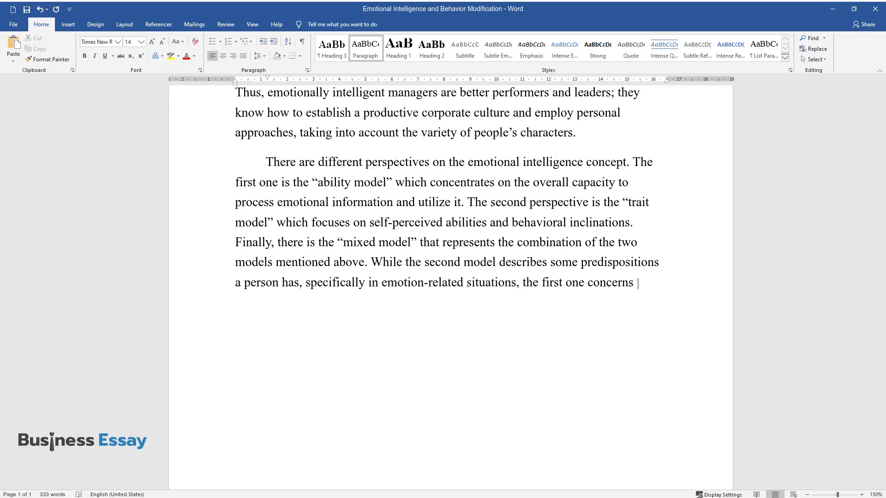
text(the ability to use the knowledge a)
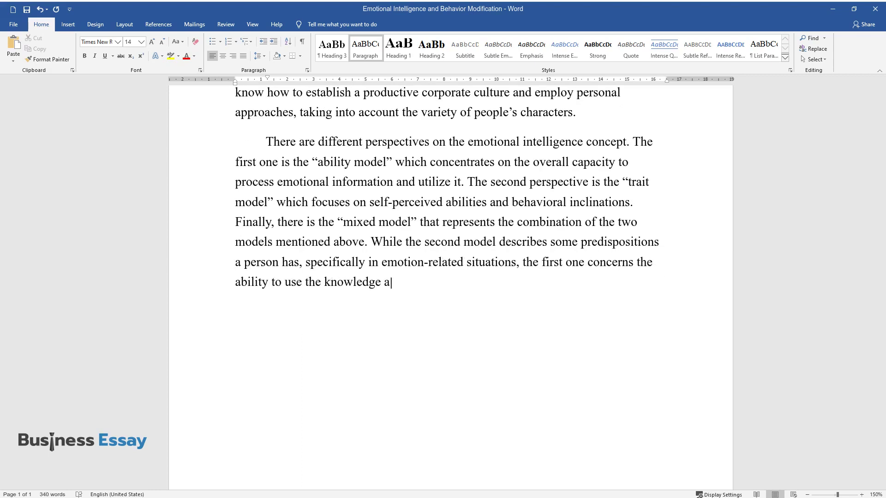
text( person has in those situations.)
key(Return)
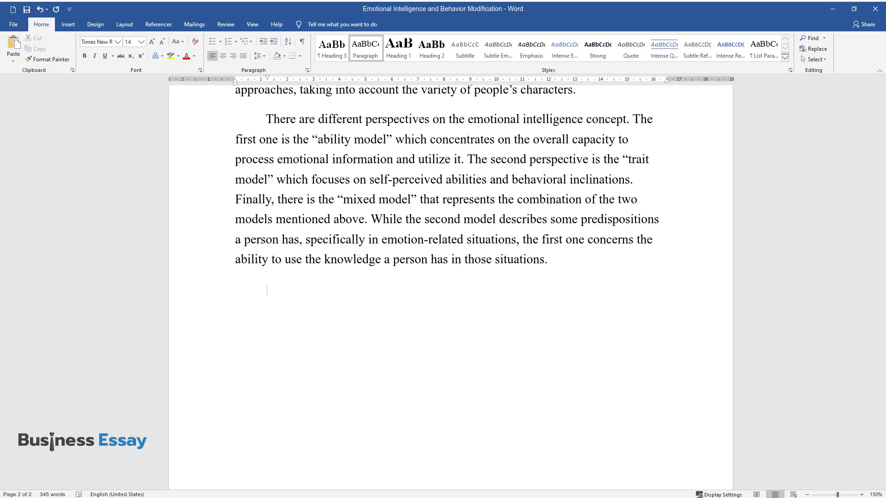
- Start a fifth paragraph with "Generally, there are five components of emotional intelligence, including self-awareness, self-regulation, self-motivation, empathy, and social skills."
text(Generally, there)
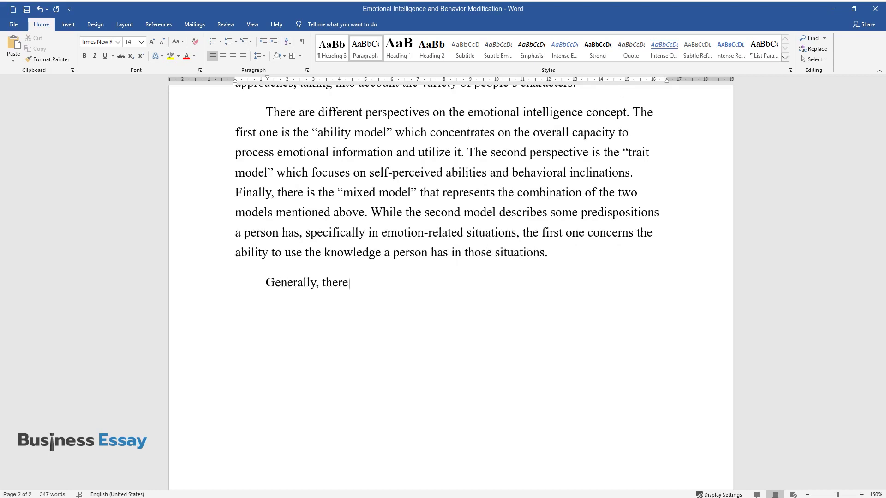
text( are five components of emotion)
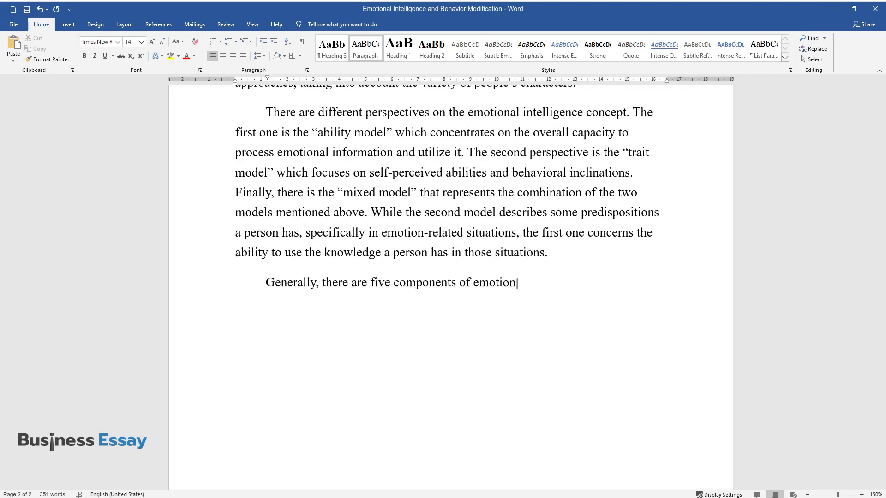
text(al intelligence, including self)
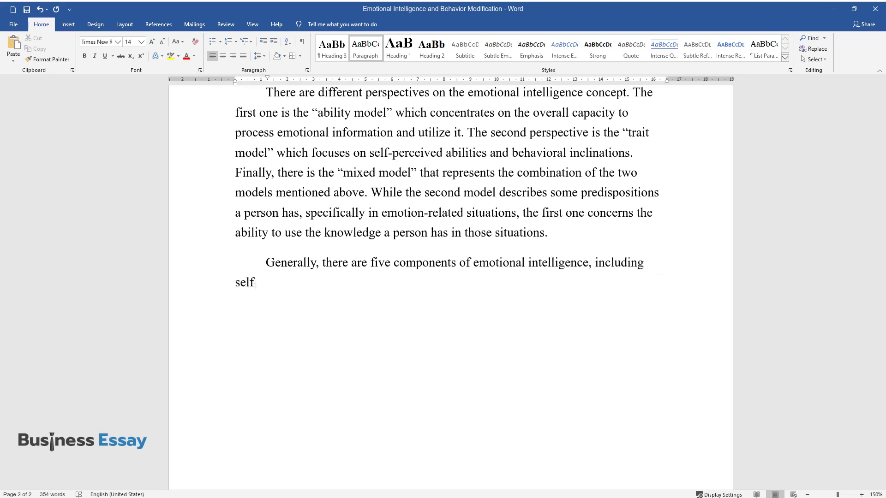
text(-awareness, self-regulation, sel)
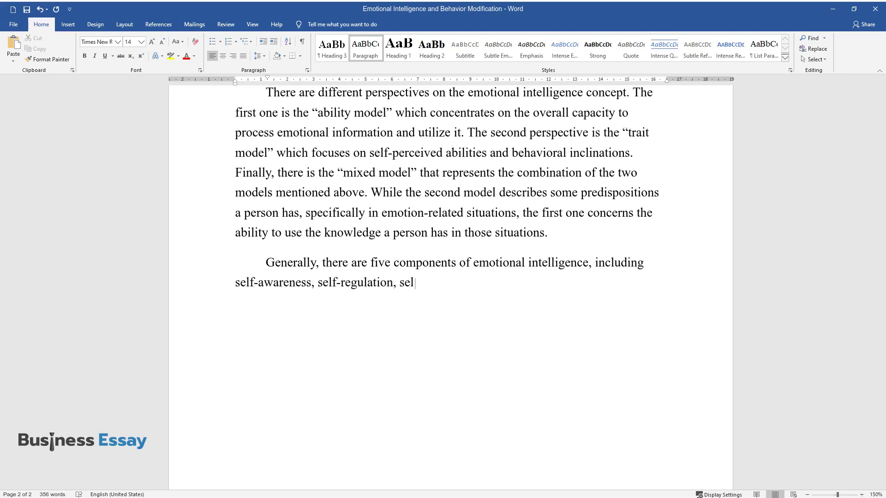
text(f-motivation, empathy, and soci)
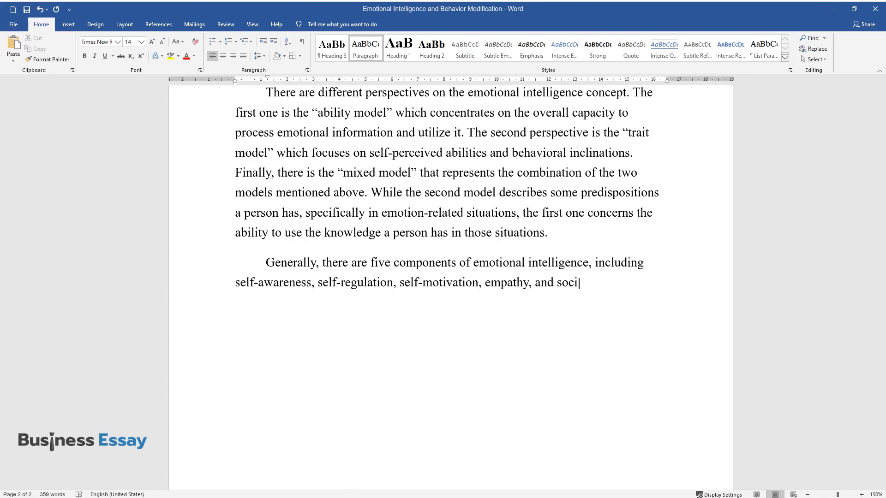
- Add "This list offers a perspective on the concept as a whole, combining both self-related dimensions and those of outgoing orientation." and end the paragraph
text(al skills. This list offers a )
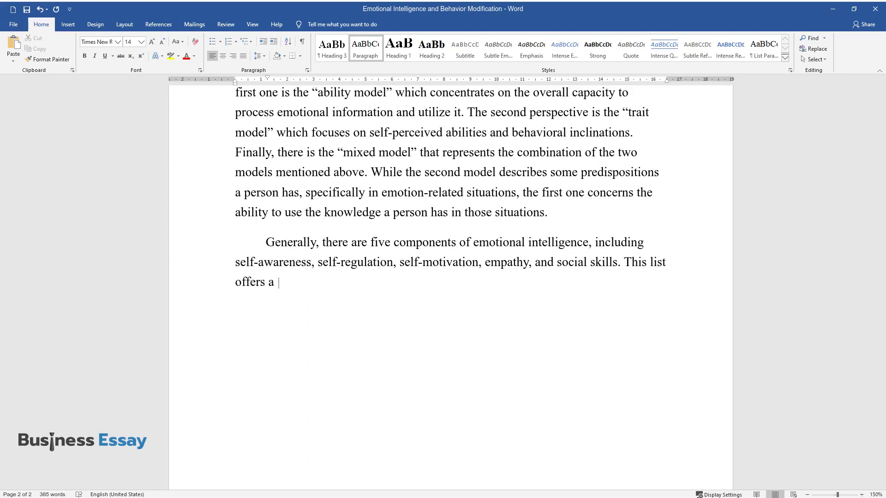
text(perspective on the concept as a)
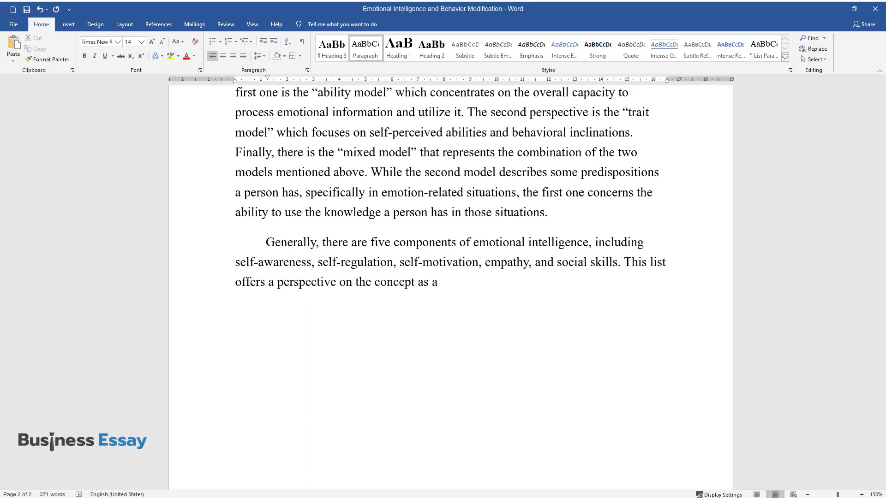
text( whole, combining both self-rela)
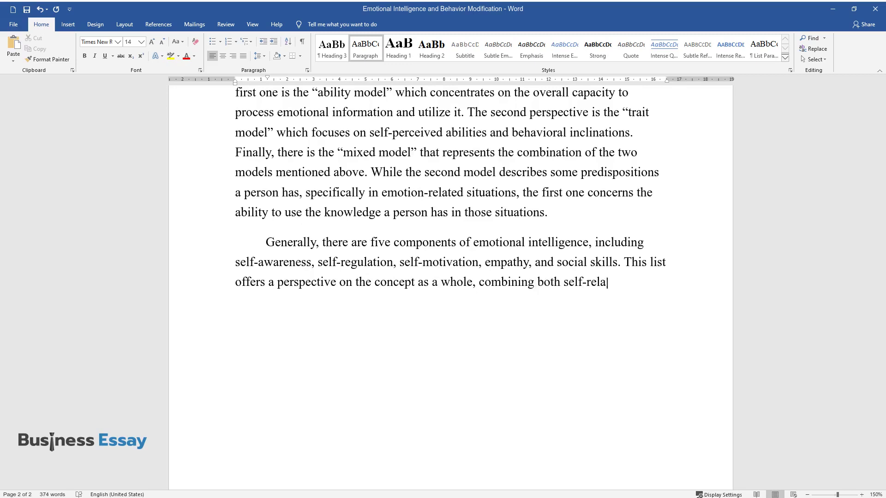
text(ted dimensions a)
text(nd those of outg)
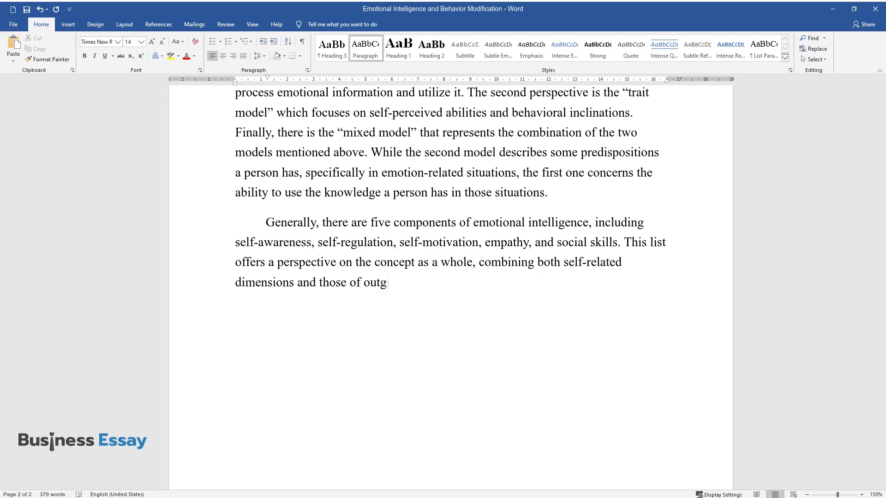
text(oing orientation.)
key(Return)
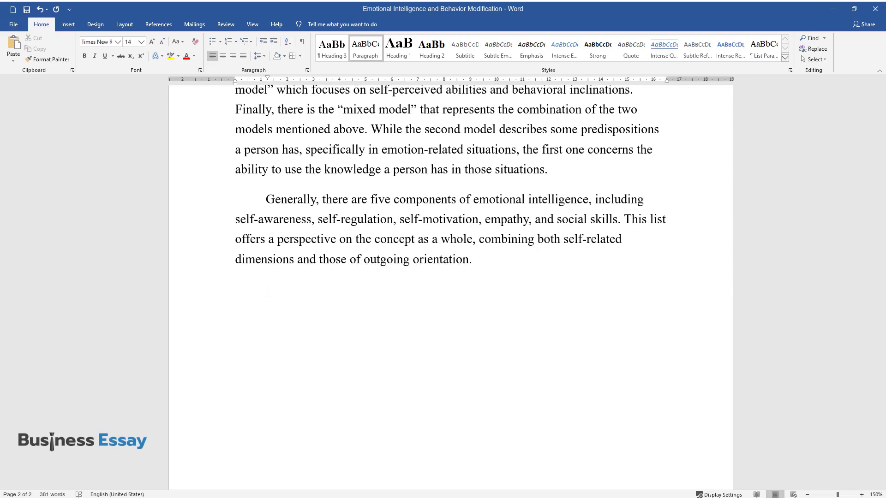
- Start a sixth paragraph with "While the definition and application of the concept are clear, its importance in the changing paradigm of leadership needs to be emphasized."
text(While the definition and applicati)
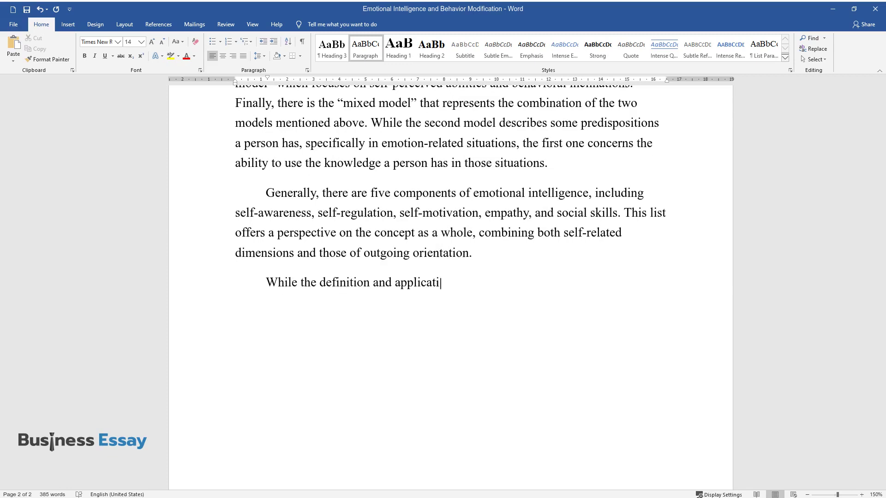
text(on of the concept are clear, its imp)
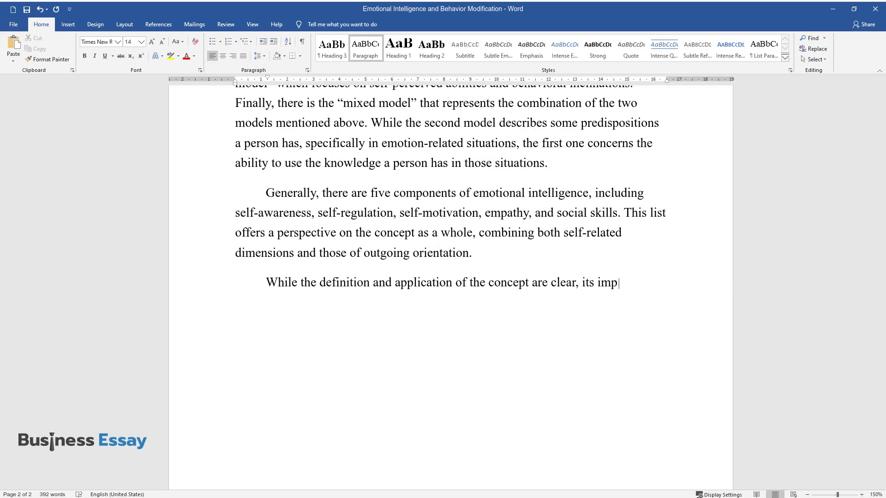
text(ortance in the changing paradigm of l)
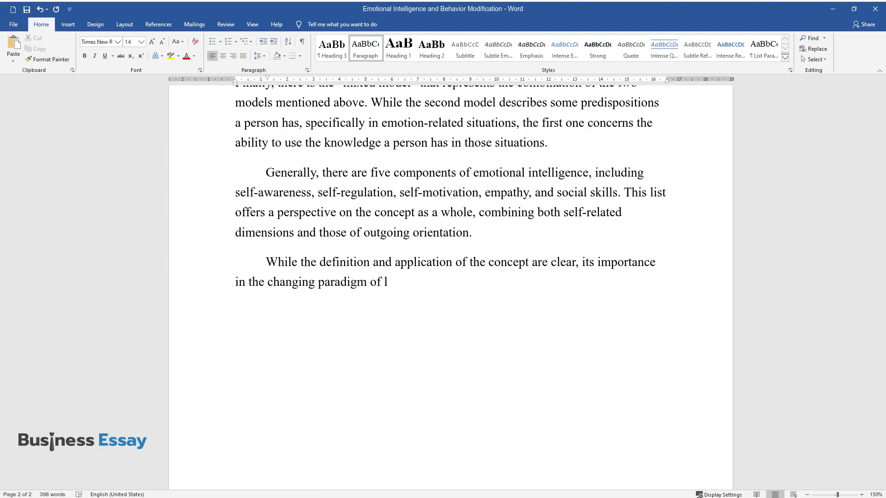
text(eadership needs to be emphasized. Th)
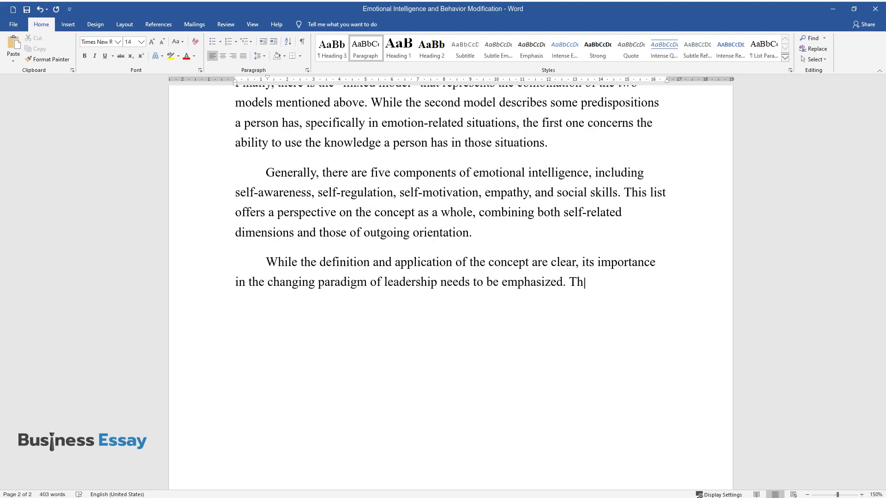
- Add "Thus, the critical component of introducing change is the extent to which the leader can communicate it to the members of the organization."
text(us, the critical component of introdu)
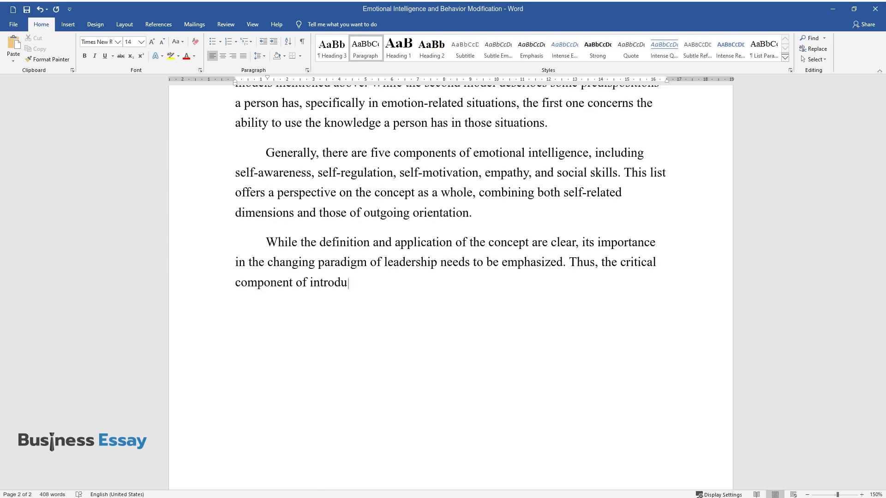
text(cing change is the extent to which t)
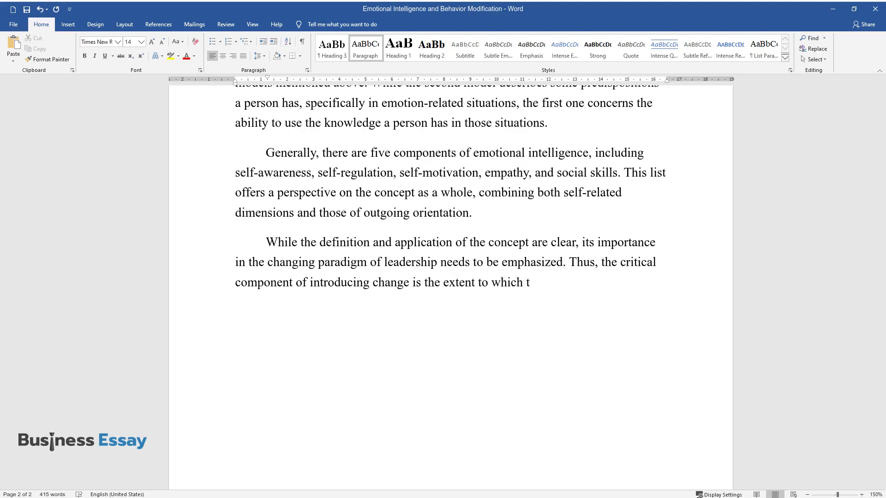
text(he leader can communicate it to the )
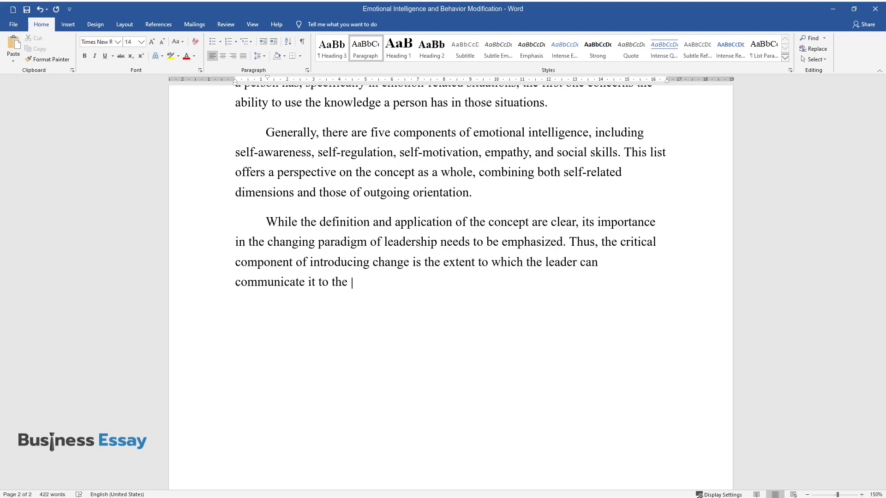
text(members of the organization. The chan)
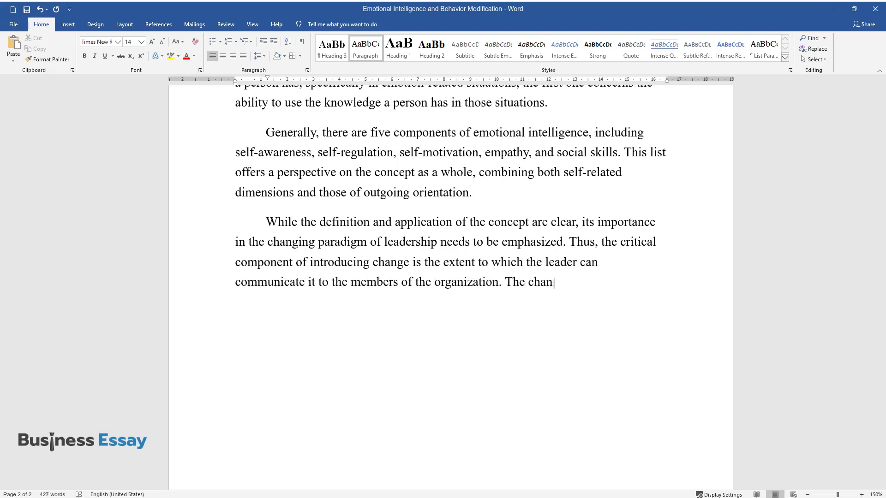
- Add "The change will inevitably provoke reluctant behavior, but it comes to emotionally intelligent managers or leaders to handle the emotions and proceed with the plan."
text(ge will inevitably provoke reluctant behavior)
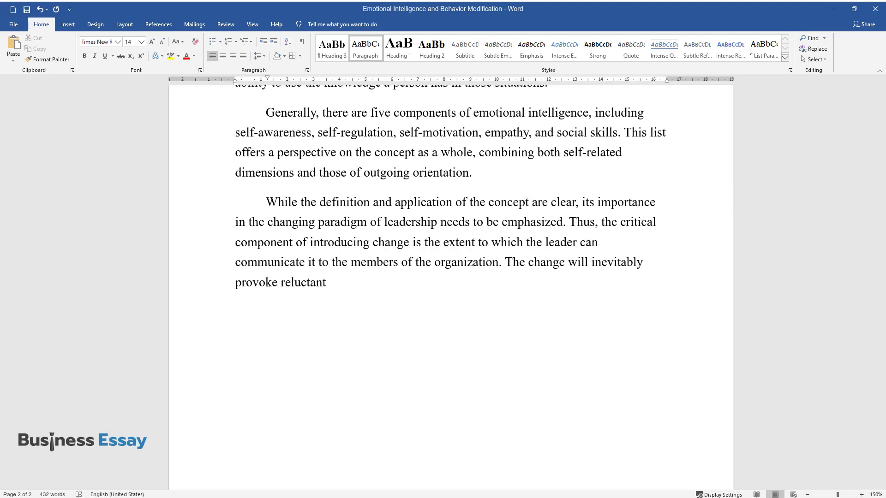
text(, but it comes to emotional)
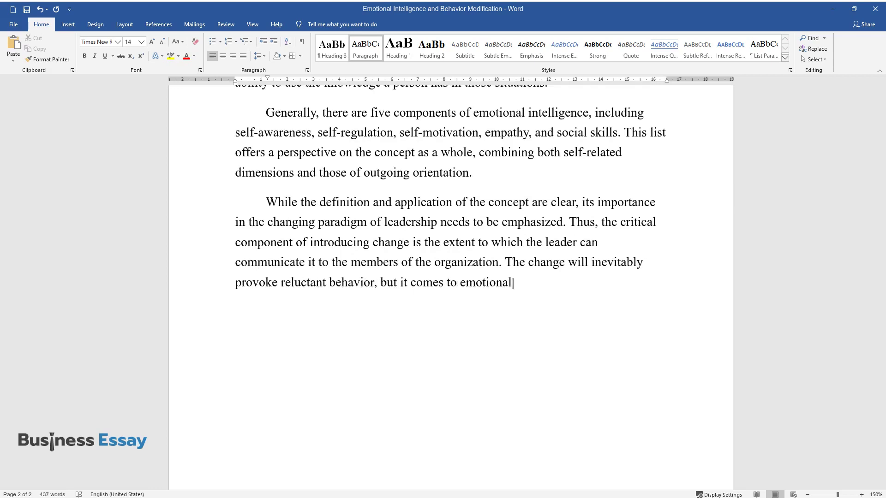
text(ly intelligent managers or leaders to handle the emoti)
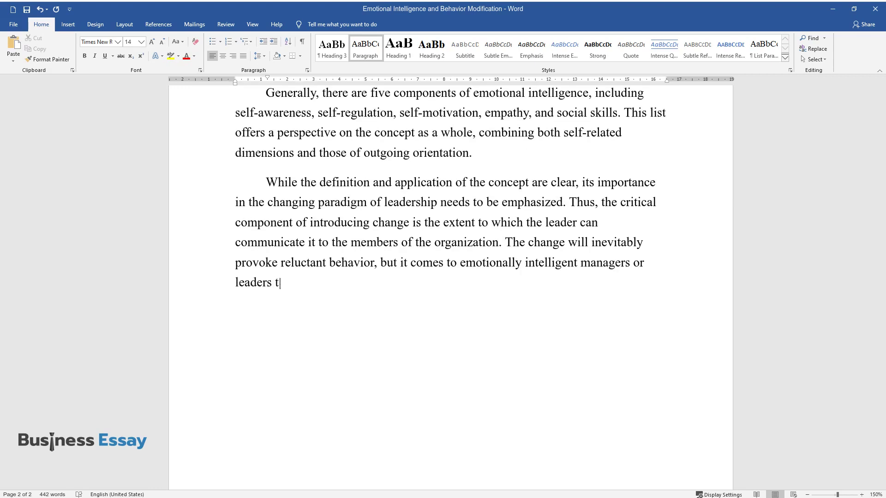
text(ons and proceed wit)
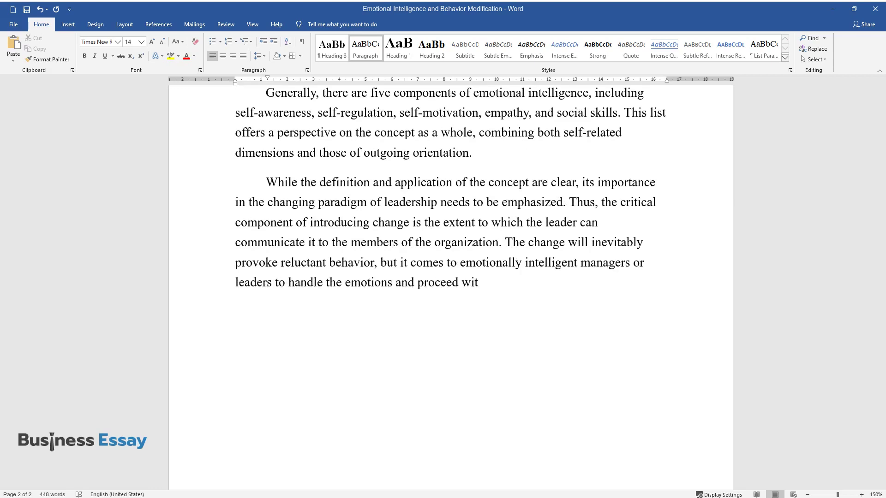
text(an.)
key(Return)
- Start a seventh paragraph with "It is also apparent that facilitating a winning team is essential to establishing a productive environment and spreading the implementation of decisions,"
text(It)
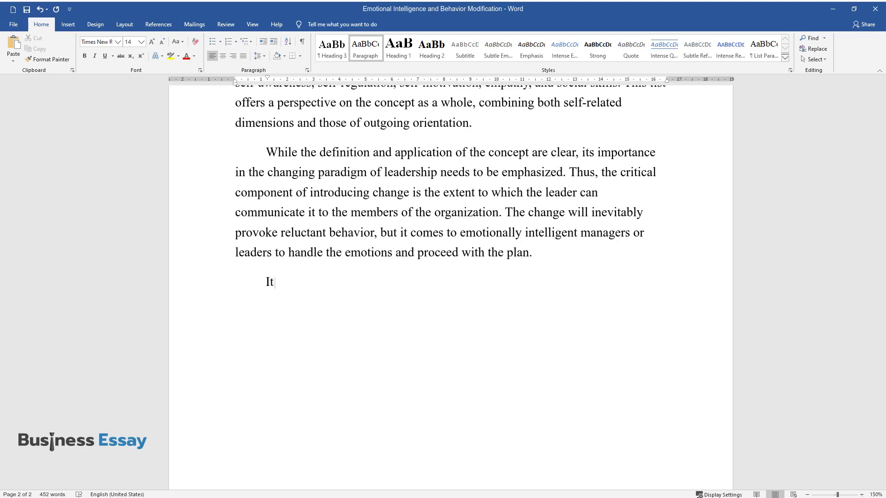
text( is also apparent that facilitating )
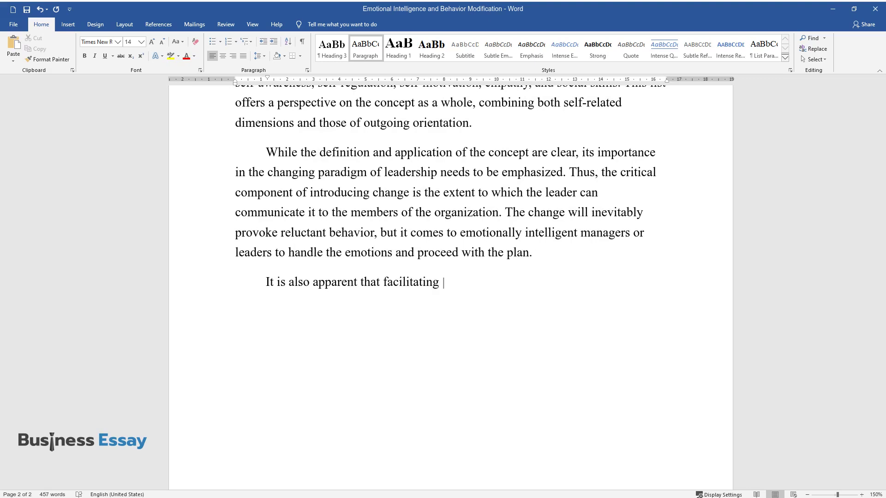
text(a winning team is essential to estab)
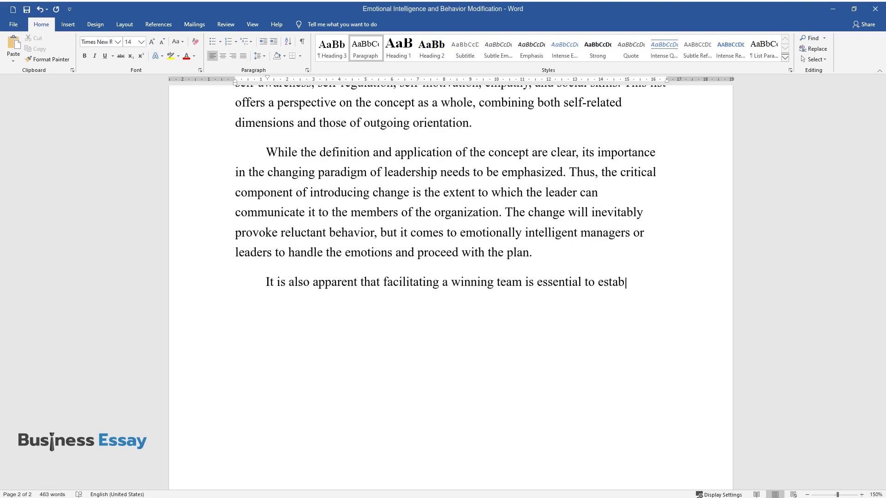
text(lishing a productive environment and)
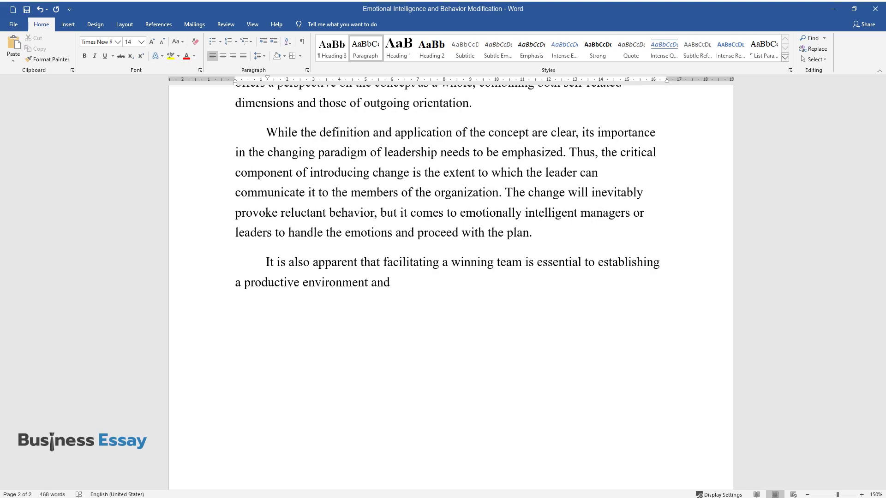
text( spreading the implementation of de)
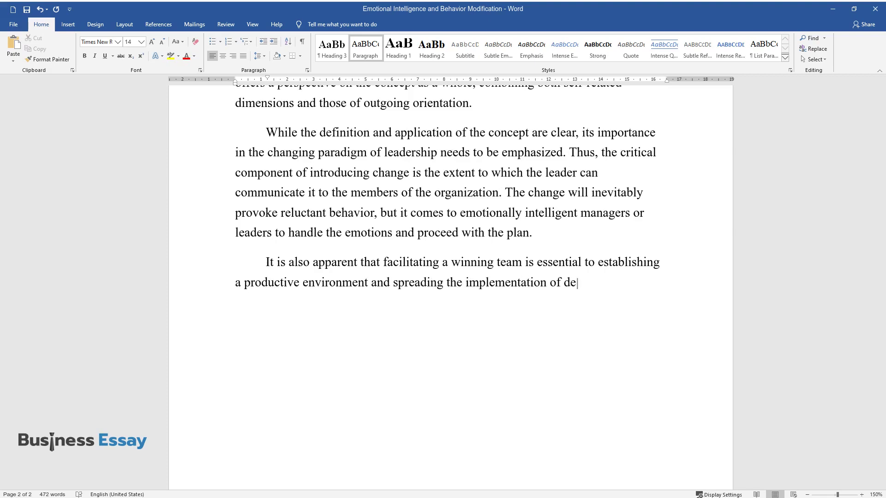
- Finish the seventh paragraph's first sentence with "and emotionally intelligent leaders have a competitive advantage over others in these processes."
text(cisions, and emotionally intelligent)
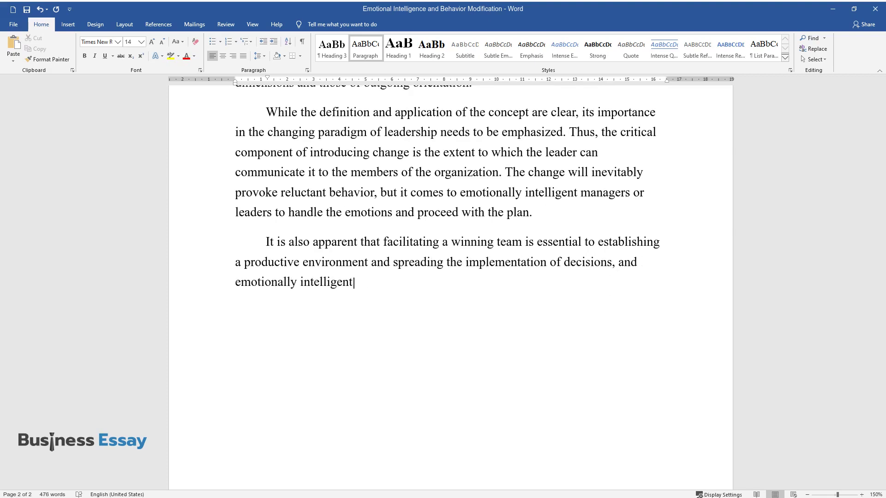
text( leaders have a competitive advantag)
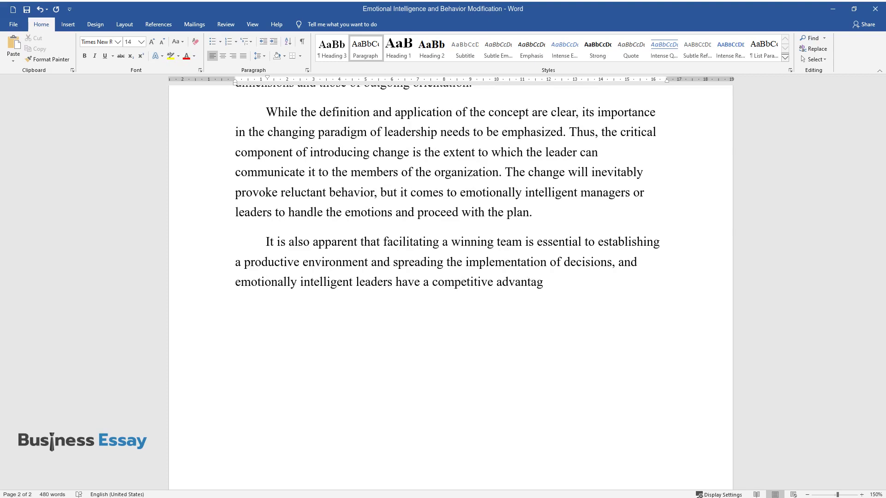
text(e over others in these processes. By)
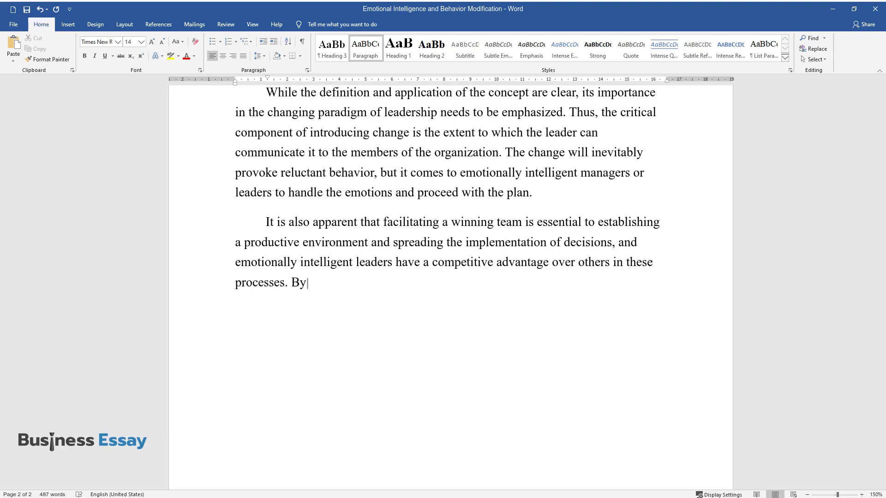
- Add "By appealing to the emotions of their subordinates and knowing how to communicate the message, they motivate others to improve their performance."
text( appealing to the emotions of their)
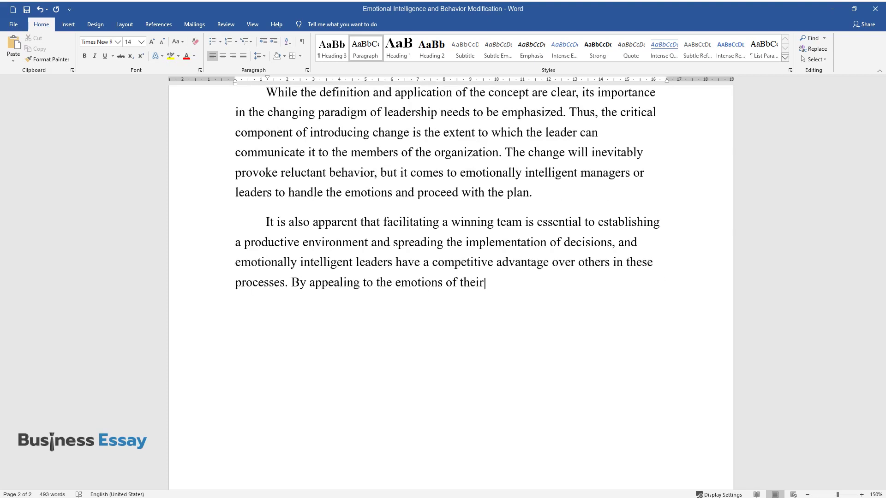
text( subordinates and knowing how to communicate the messa)
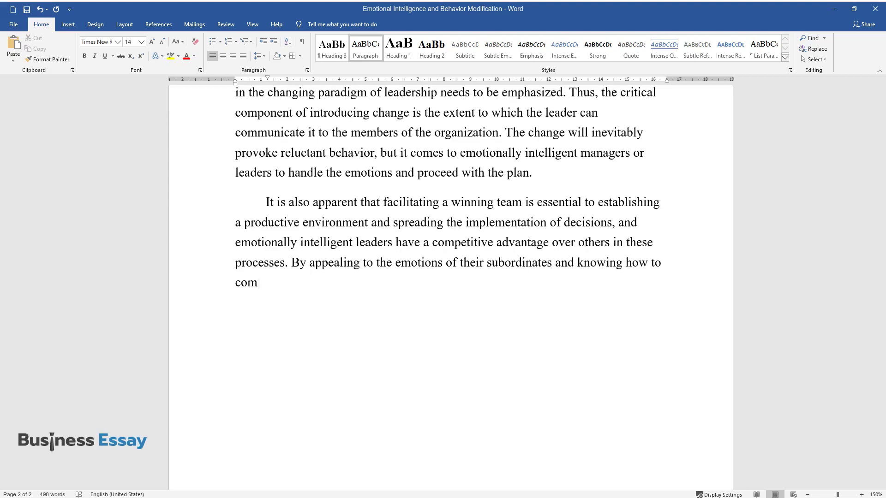
text(ge, they motivate )
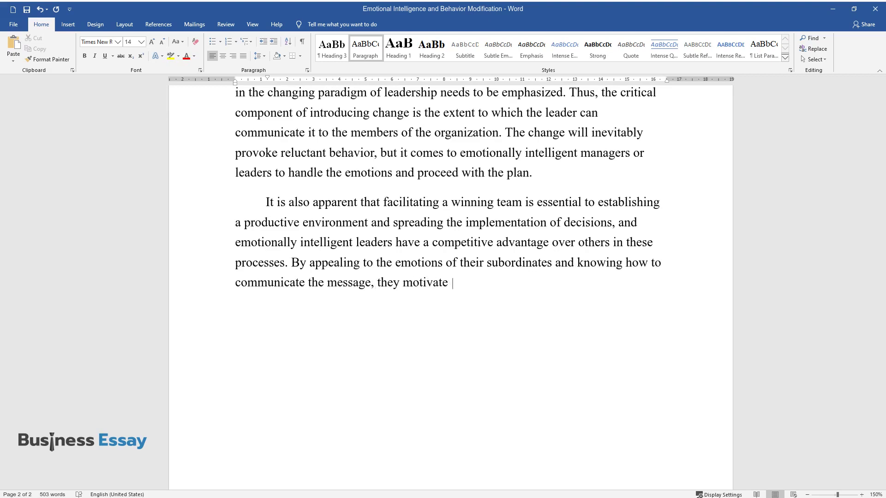
text(others to improve their performance.)
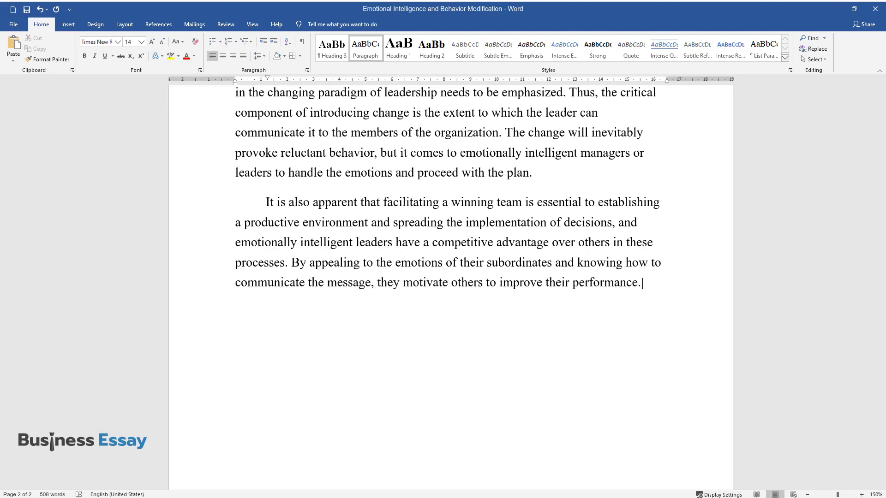
- Add "Overall, such managers adapt to the changes easier, do not lose focus, and stay result-oriented, not depending on the external conditions."
text( Overall, such managers adapt to th)
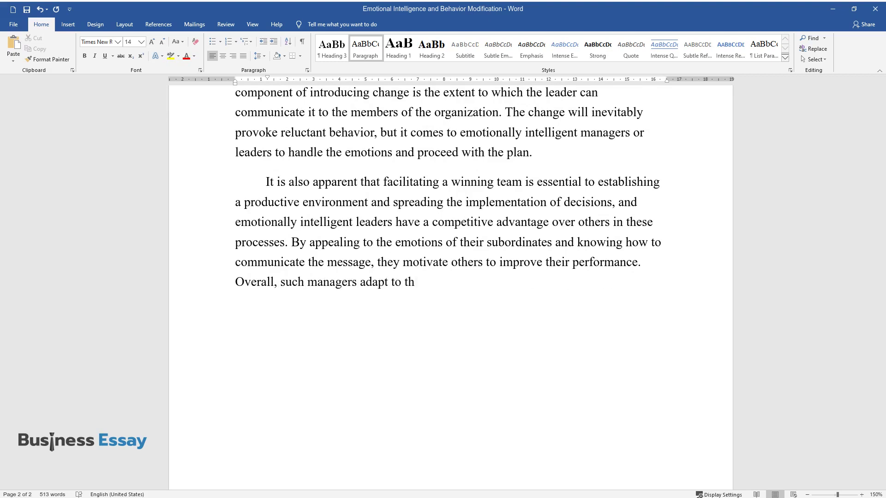
text(e changes easier, do not lose focus,)
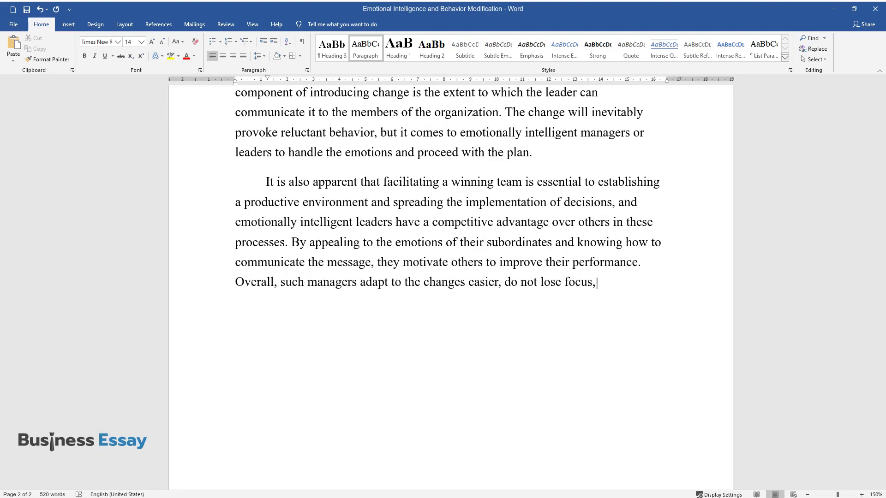
text( and stay result-oriented, not depen)
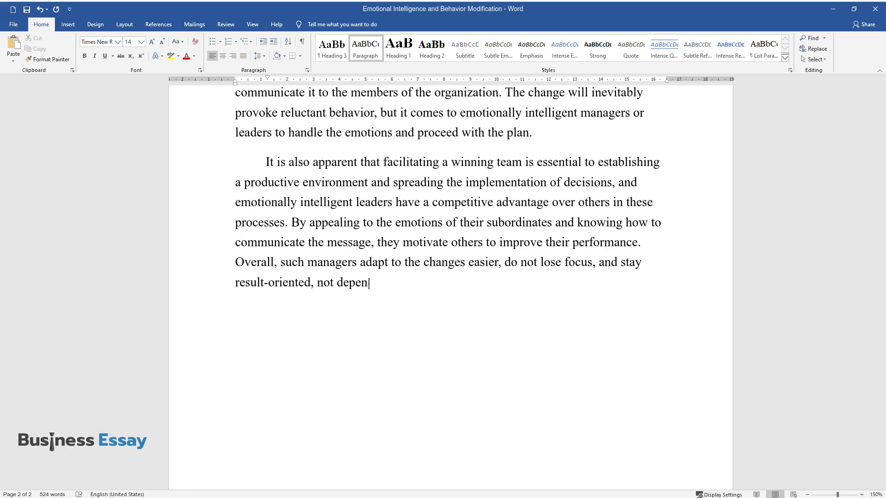
text(ding on the external conditions.)
- Start an eighth paragraph with "Emotional intelligence refers to the qualities that make up an effective manager,"
key(Return)
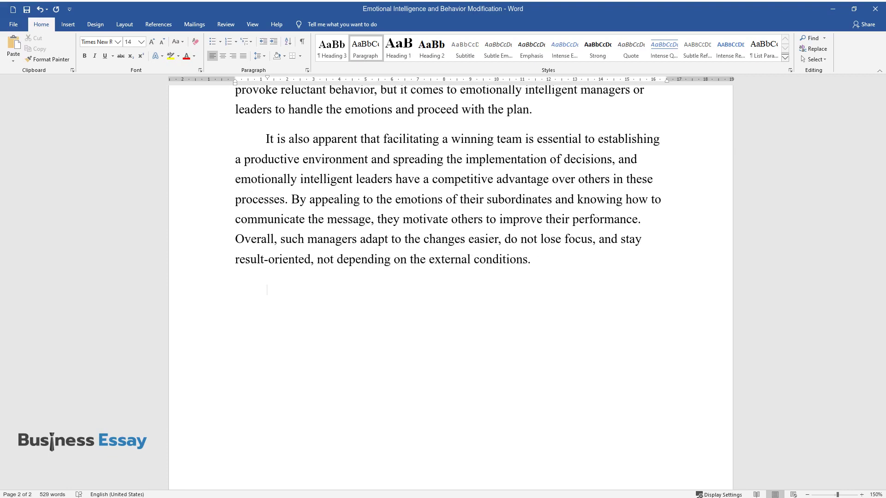
text(Emotional intelligence refers to the qualities tha)
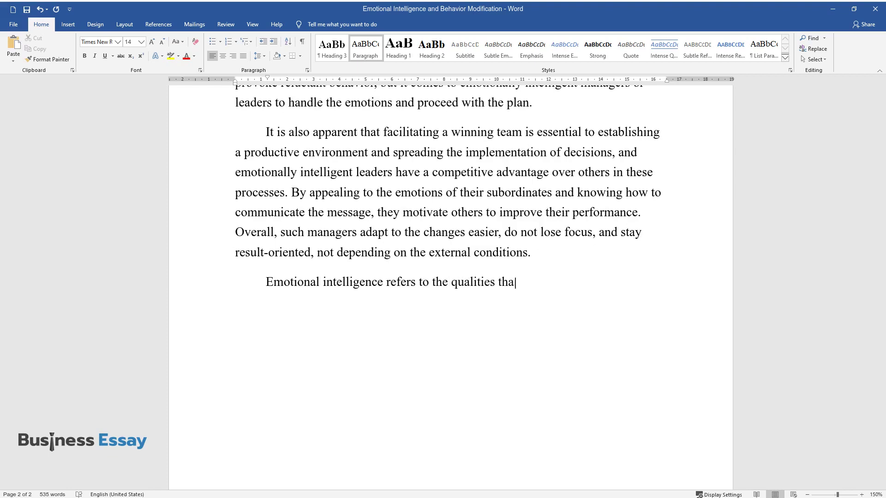
text(t make up an effective manager, but w)
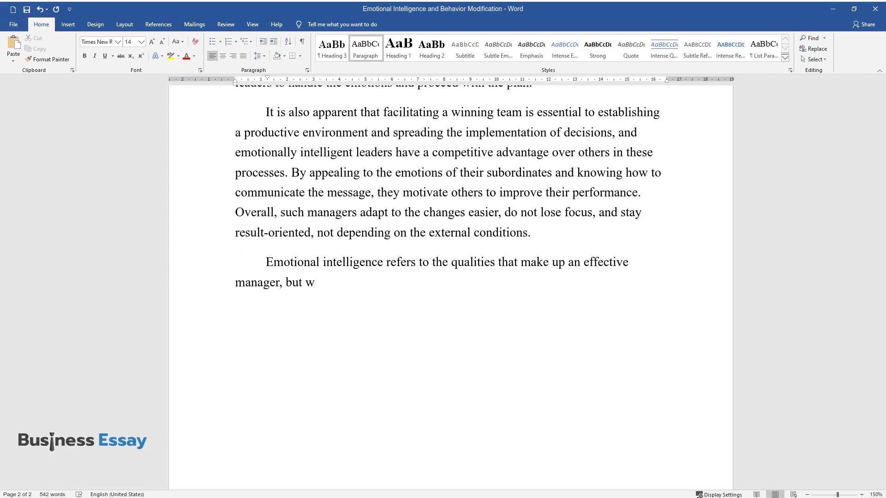
- Complete the sentence with "but what are the practices that can be applied to motivate an employee to become effective?"
text(hat are the practices that can be ap)
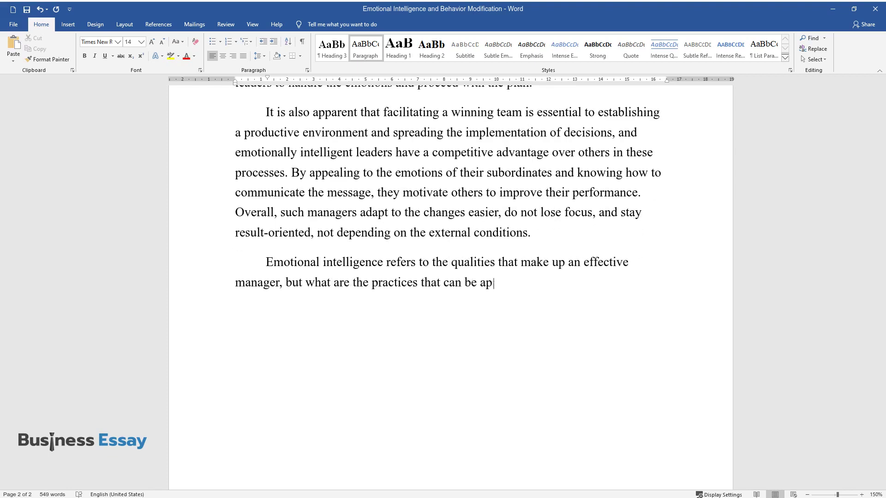
text(plied to motivate an employee to become effec)
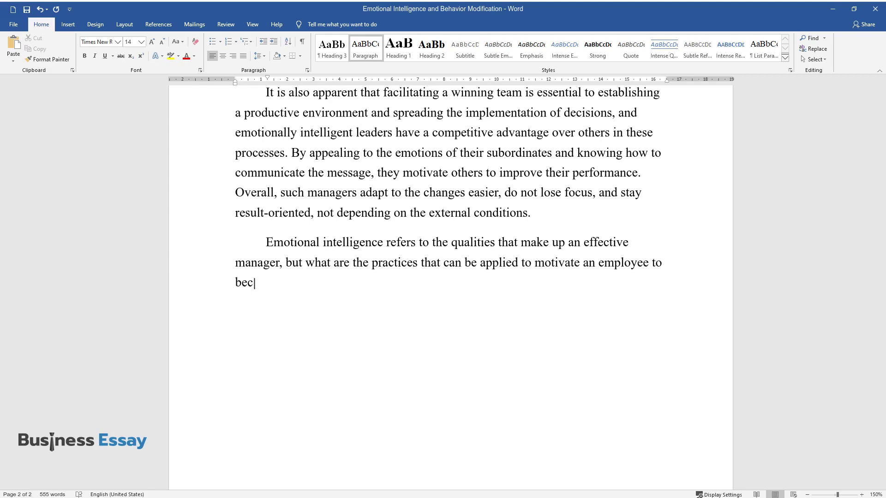
text(tive? Behavior modification )
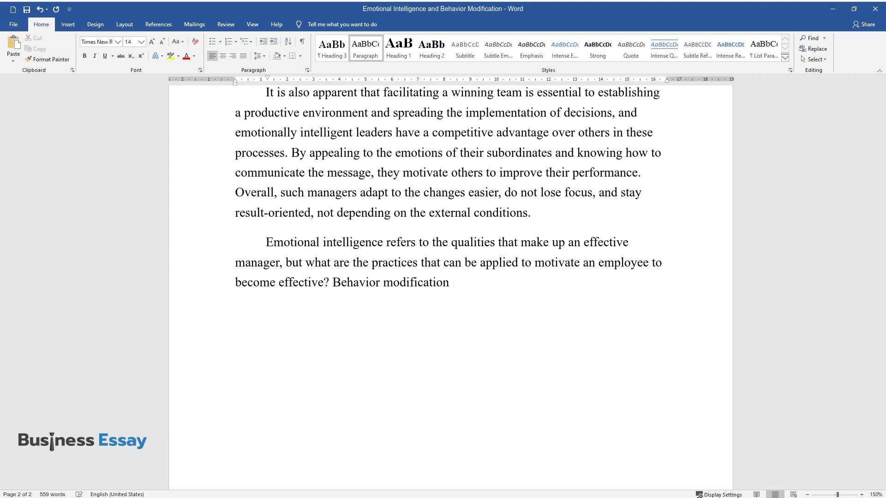
- Add "Behavior modification is one of the options, and it refers to the process of encouragement of some behavior by controlling its consequences."
text(is one of the options, and it refers)
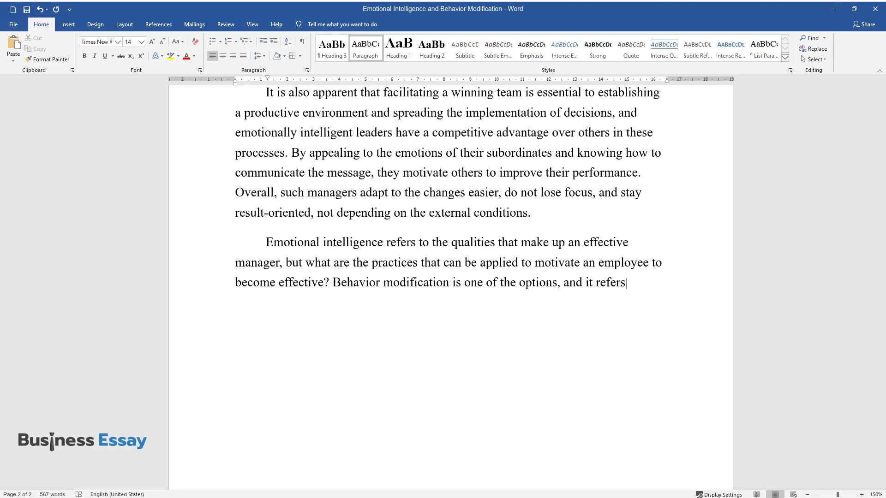
text( to the process of encouragement of )
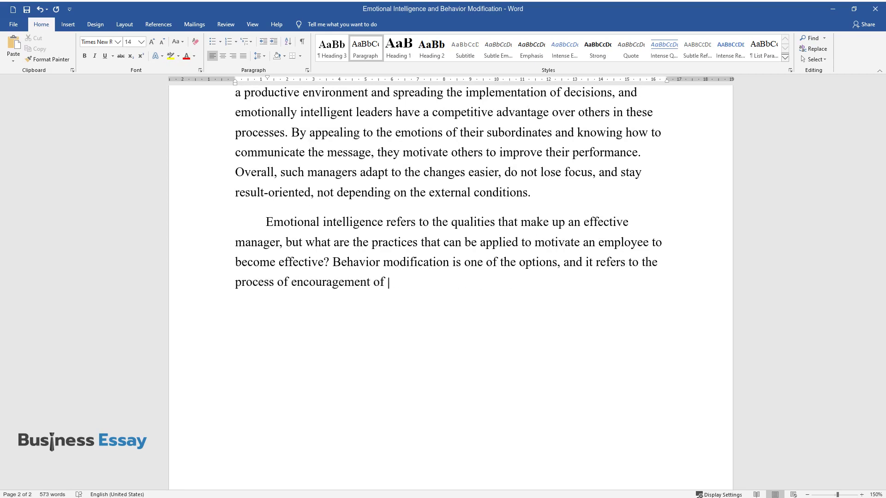
text(some behavior by controlling its cons)
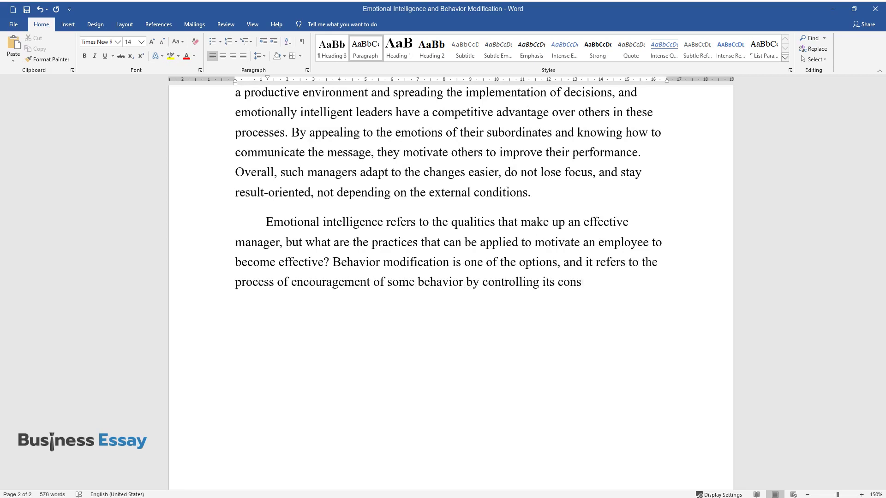
- Add "In other words, it implies a system of rewards and punishments with an emphasis on the former"
text(equences. In other words, it implies)
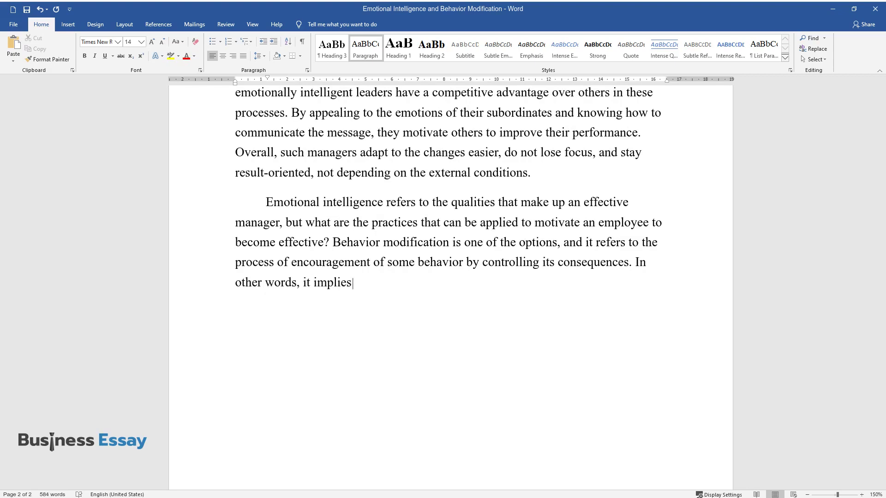
text( a system of rewards and punishments )
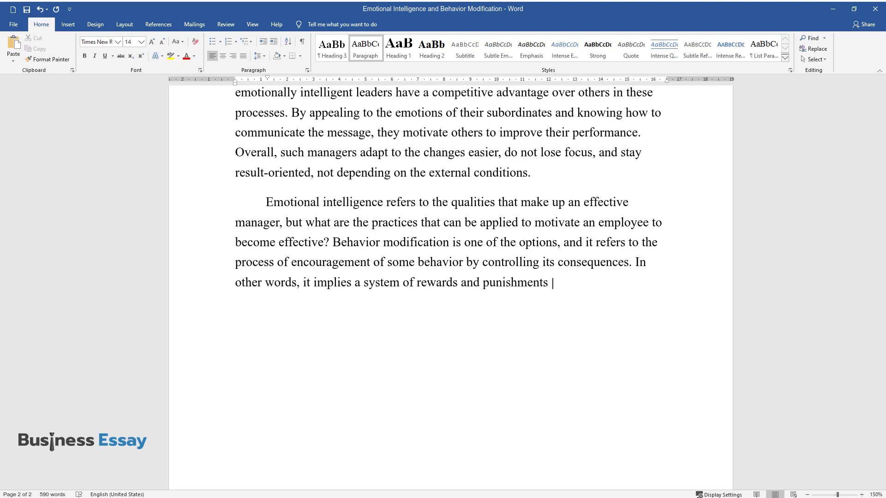
text(with an emphasis on the former desig)
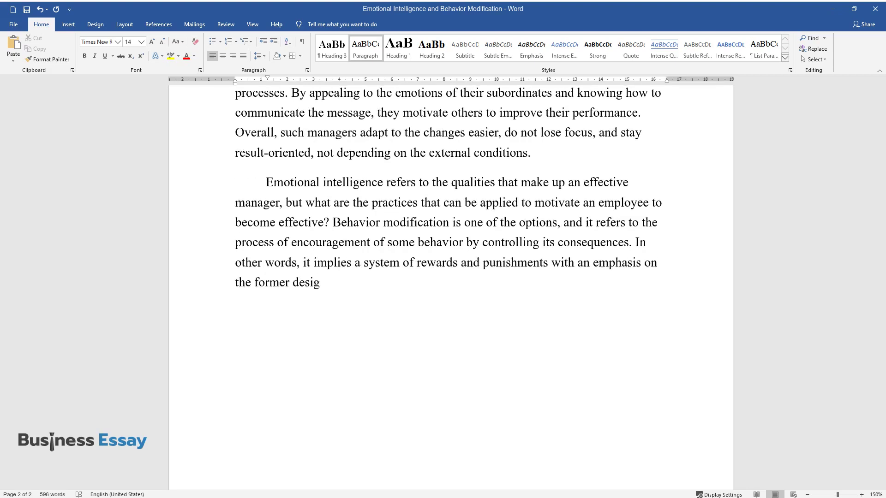
- Complete the sentence with "designed to motivate an employee to improve their performance in order to be rewarded."
text(ned to motivate an employee to impro)
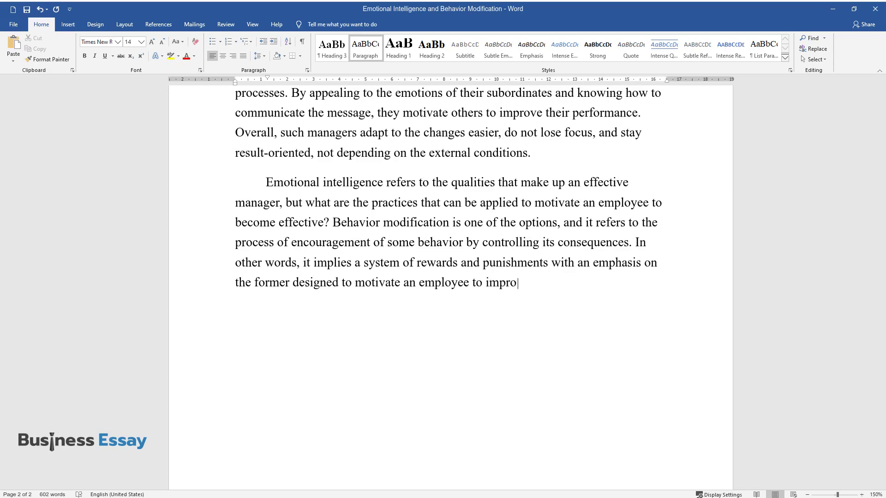
text(ve their performance in order to be r)
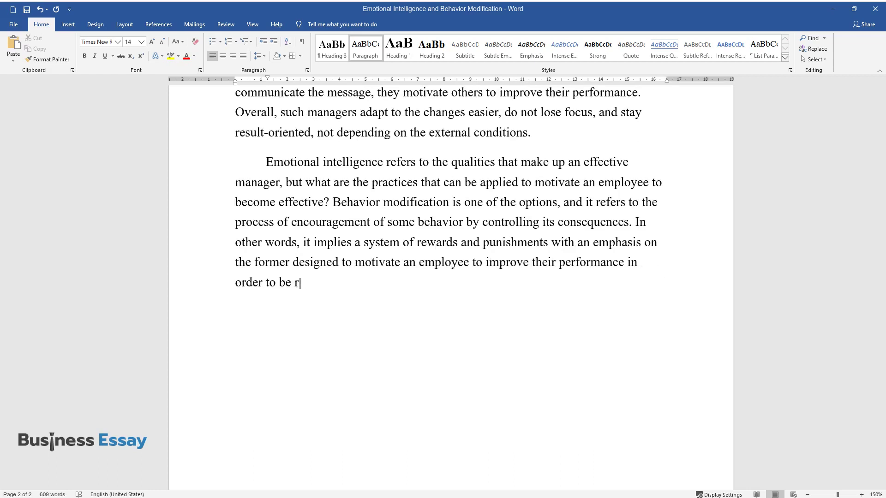
text(ewarded. This concept appeared back )
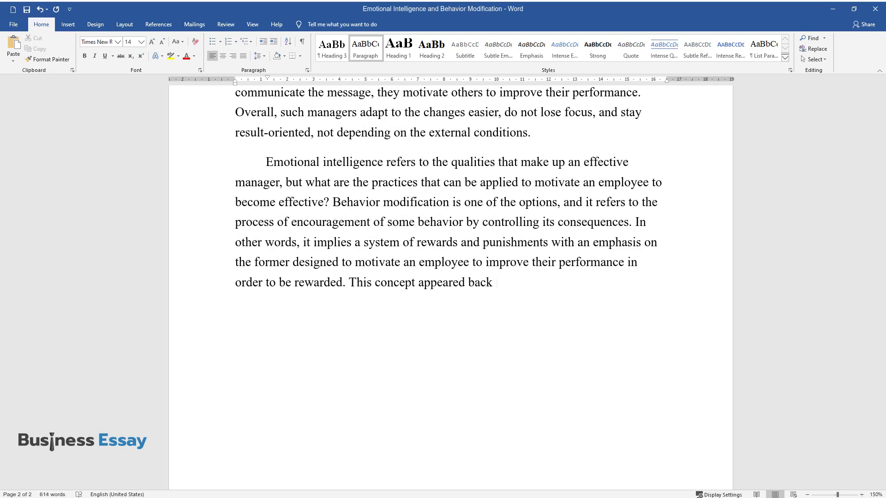
- Add "This concept appeared back in the 1960s, becoming one of the outcomes of the cognitive-oriented theories boom and drawing the attention of the scholars in the area."
text(in the 1960s, becoming one of the outcomes of the cognitive-orie)
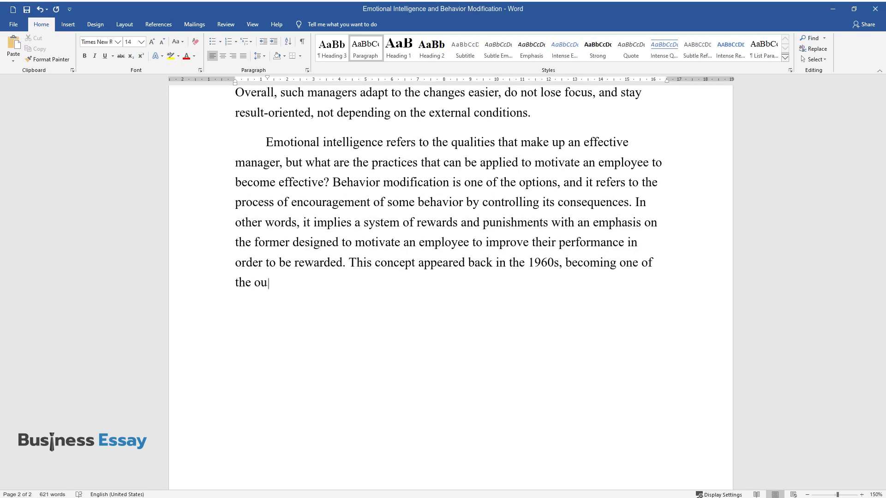
text(nted the)
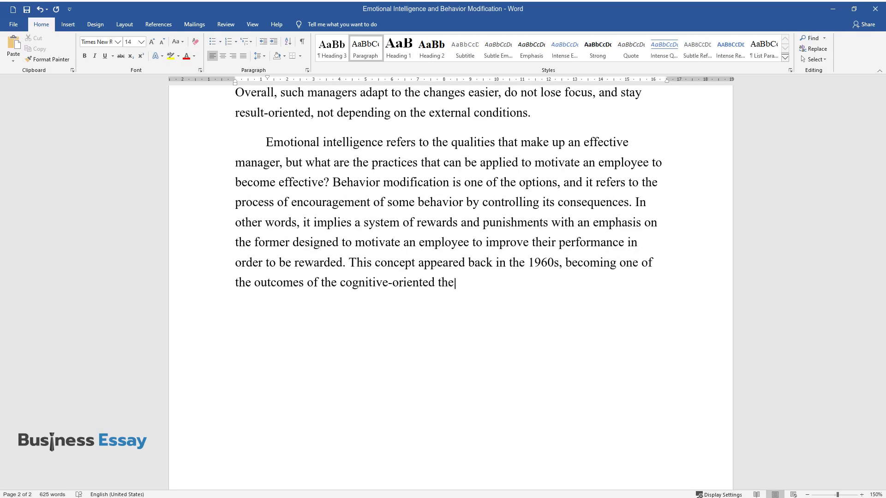
text(ories boom and drawing the attention)
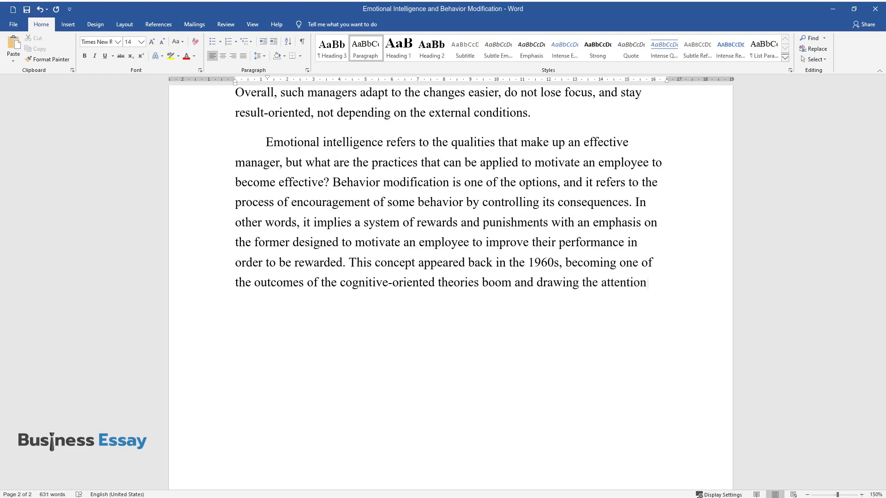
text( of the scholars in the area.)
- Start a ninth paragraph with "The underlying assumption behind it was that individuals are passive and reactive,"
key(Return)
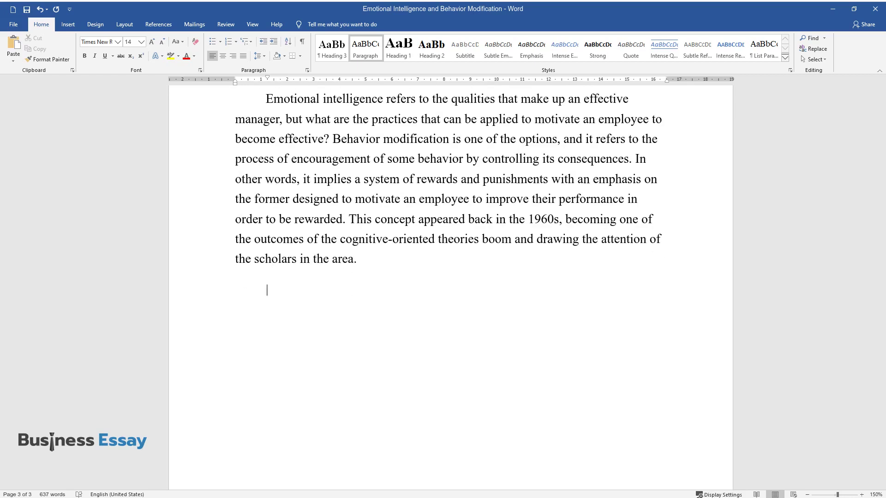
text(The underlying assumpt)
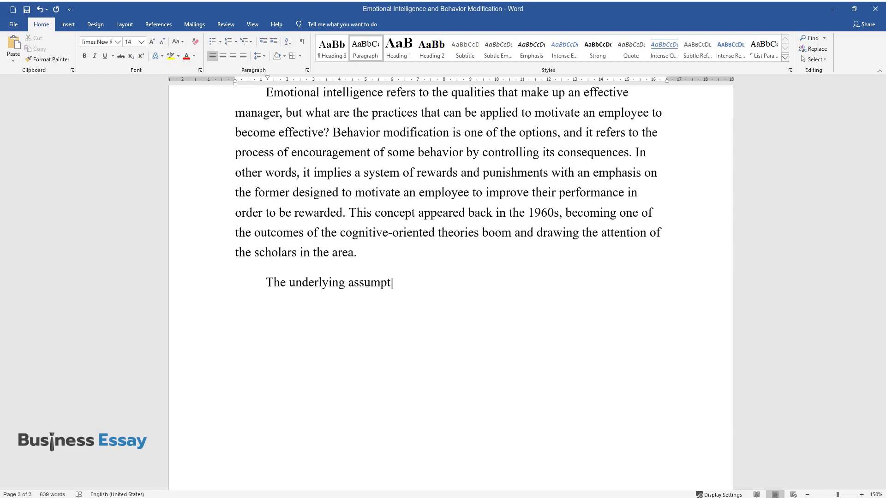
text(ion behind it was that individuals)
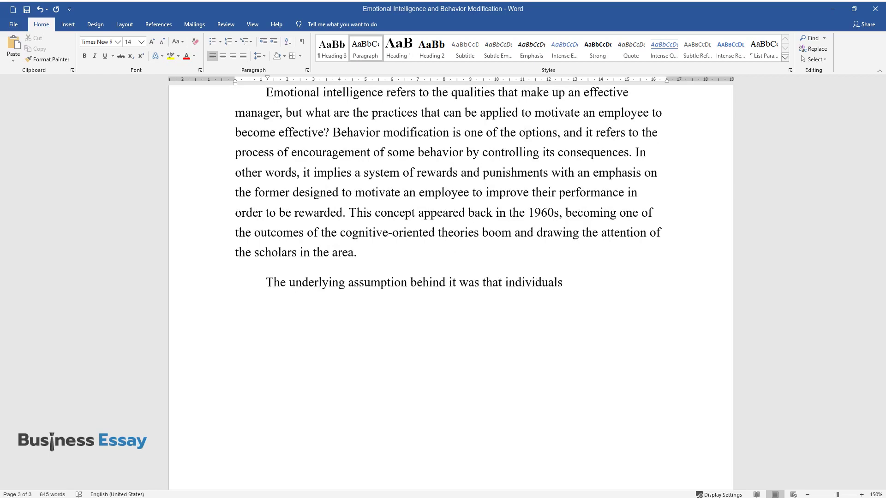
text( are passive and reactive,)
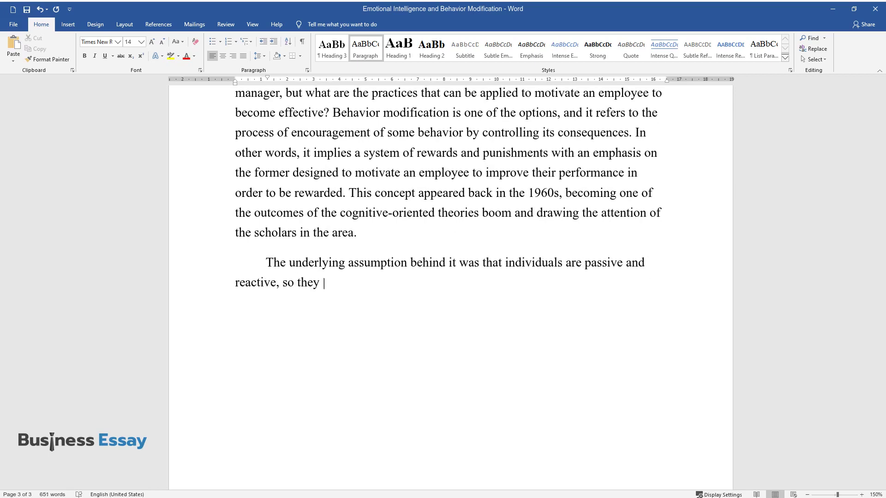
- Complete the sentence with "so they are likely to respond to some external influence, rather than claim their personal responsibility."
text( so they are likely to respond to some exter)
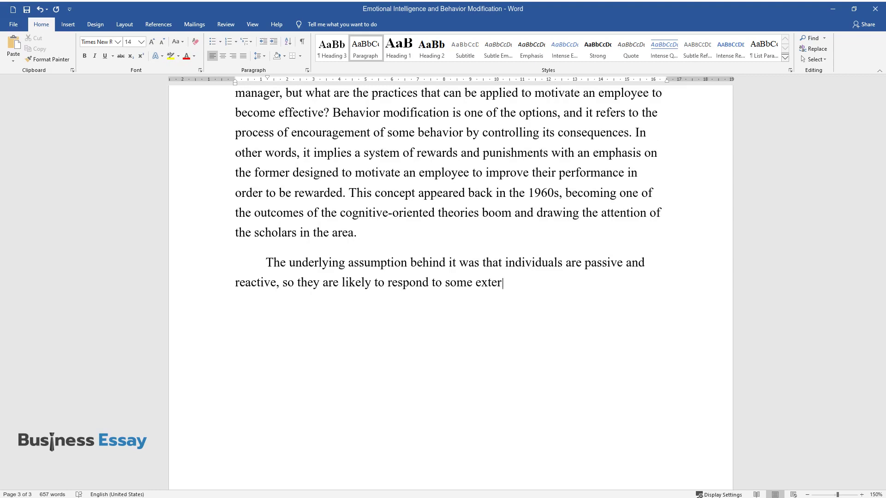
text(nal influence, rather than claim t)
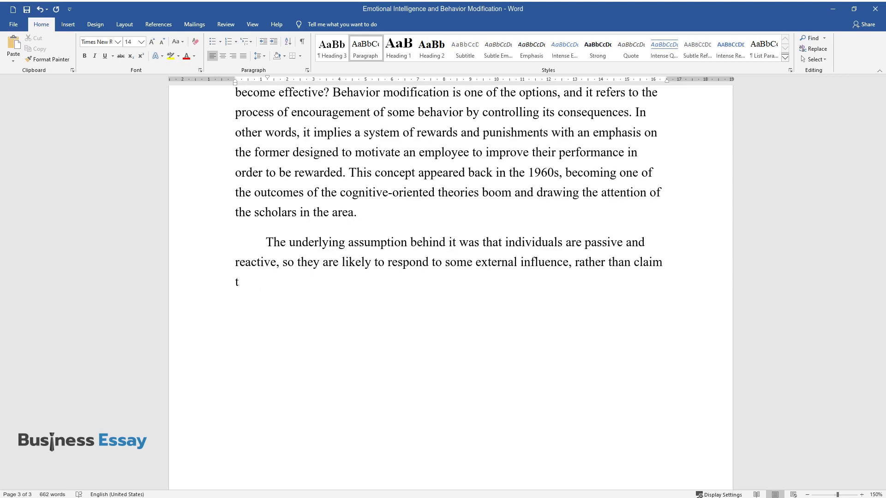
text(heir personal responsibility. The s)
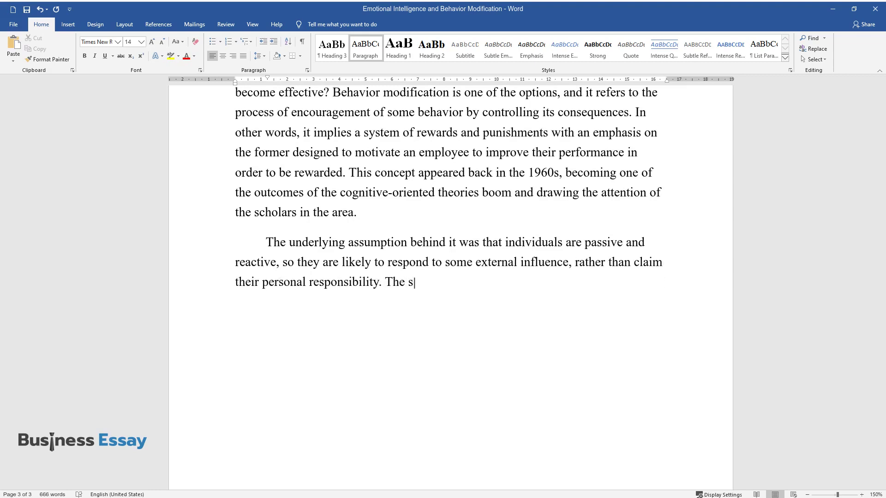
- Add "The social learning theory was gaining popularity and relied heavily on the behavior modification concept," to the ninth paragraph
text(ocial learning theory was gaining )
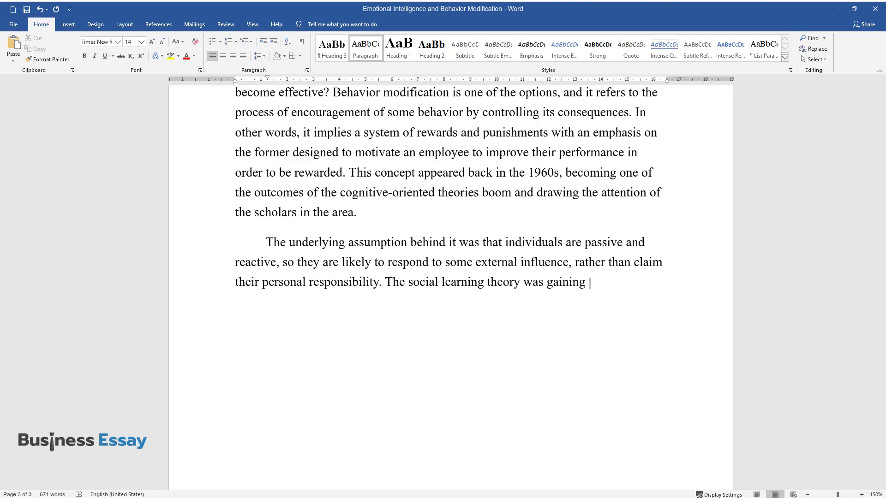
text(popularity and relied heavily on th)
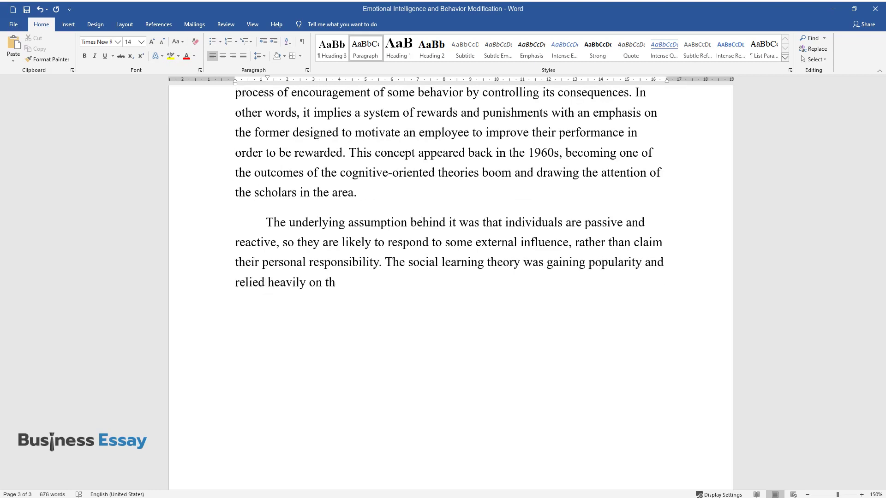
text(e behavior modification concept, b)
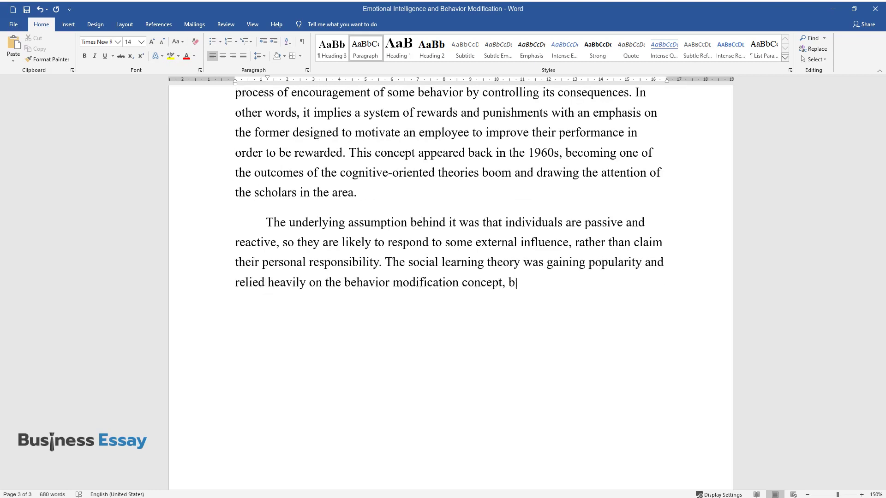
- Complete the sentence with "but the gap between theory and managerial practices in the 1970s was not that easy to bridge."
text(ut the gap between theory and manag)
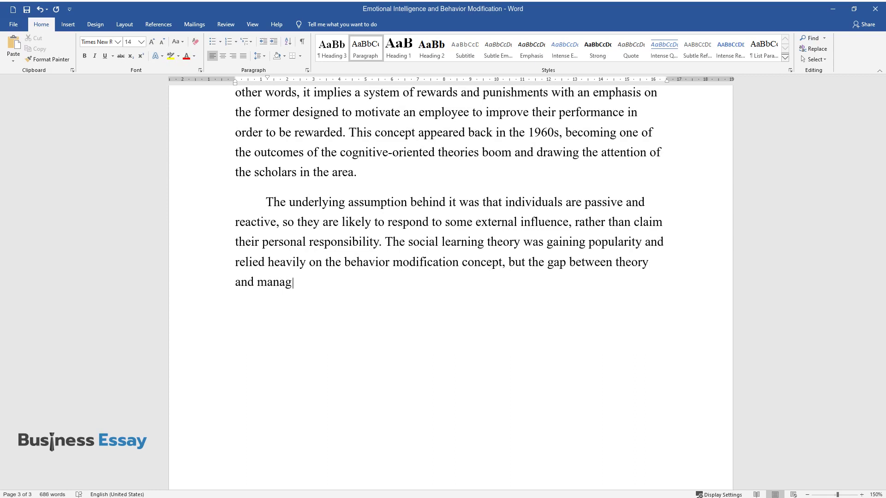
text(erial practices in the 1970s was n)
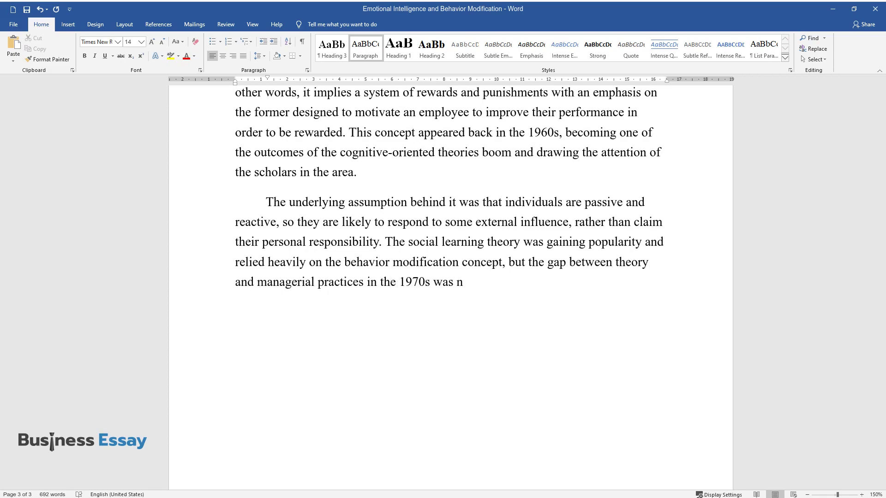
text(ot that easy to bridge. It took a w)
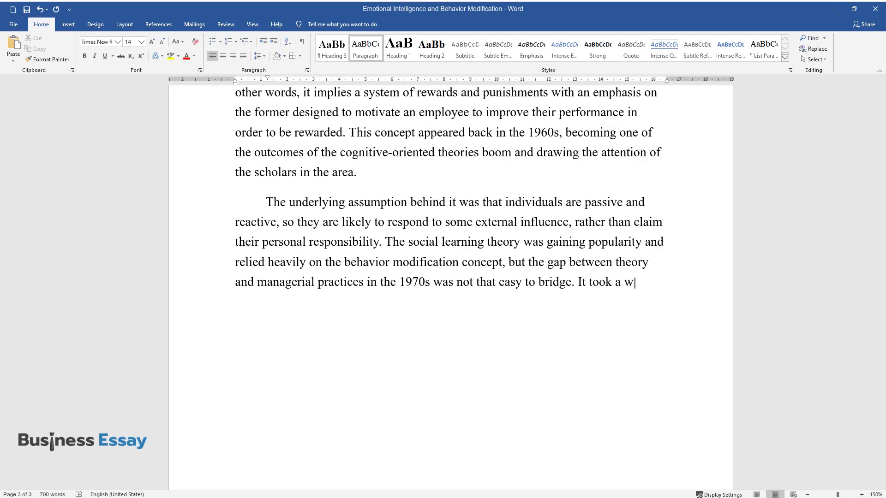
- Add "It took a while for it to develop into an appropriate tool in organizational management, widely used by companies nowadays."
text(hile for it to develop into an appropriate )
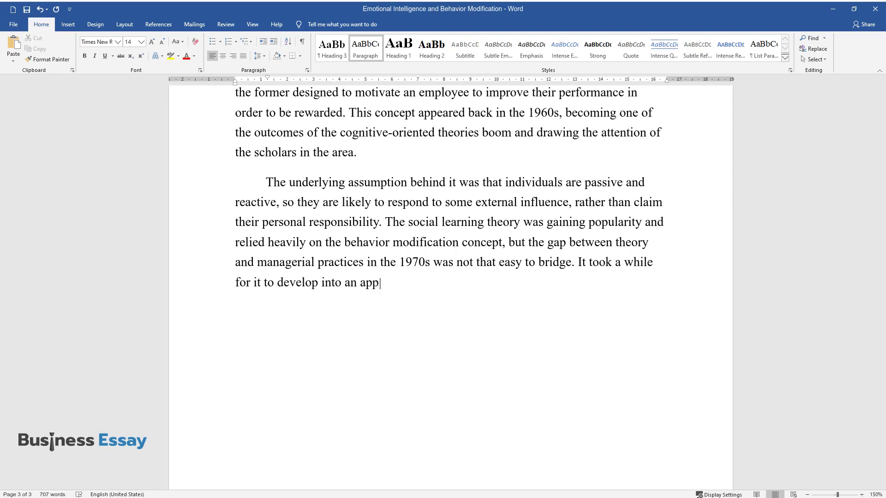
text(tool in organizational man)
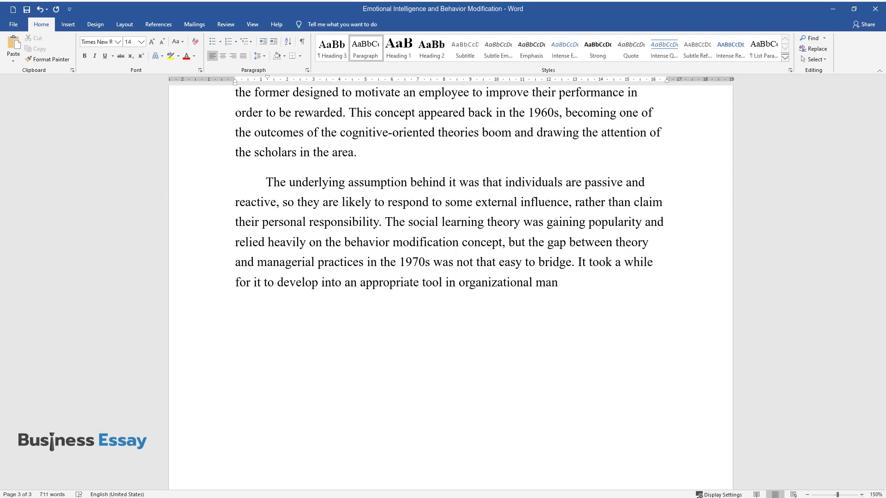
text(agement, widely used by companies nowadays.)
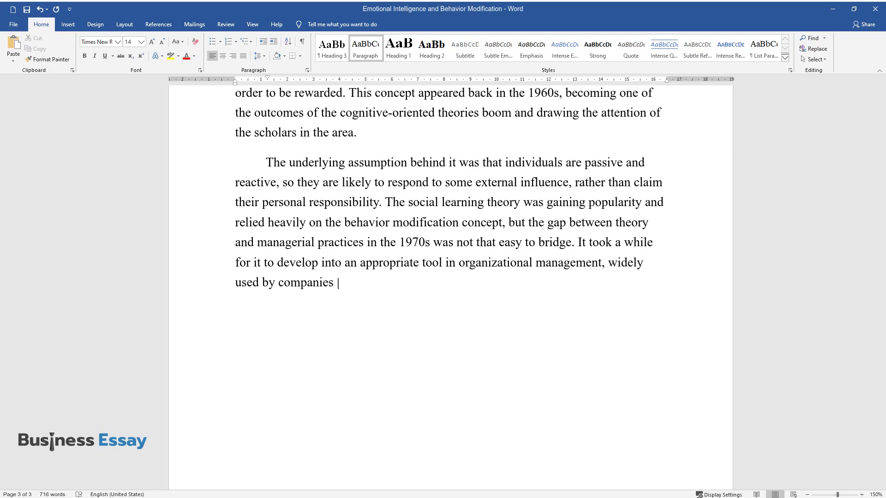
- Start a tenth paragraph with "From the existing theoretical perspective, behavior modification includes multiple components – positive and negative reinforcement,"
key(Return)
text(From the existing theoretical perspec)
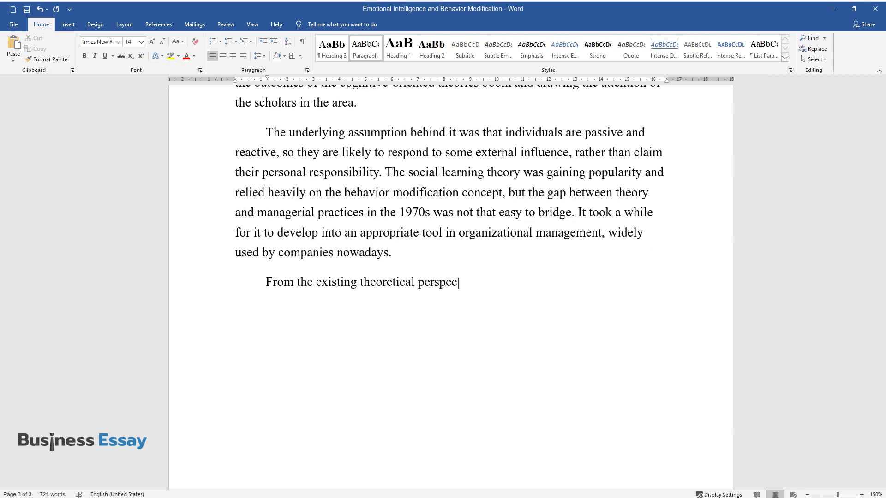
text(tive, behavior modification include)
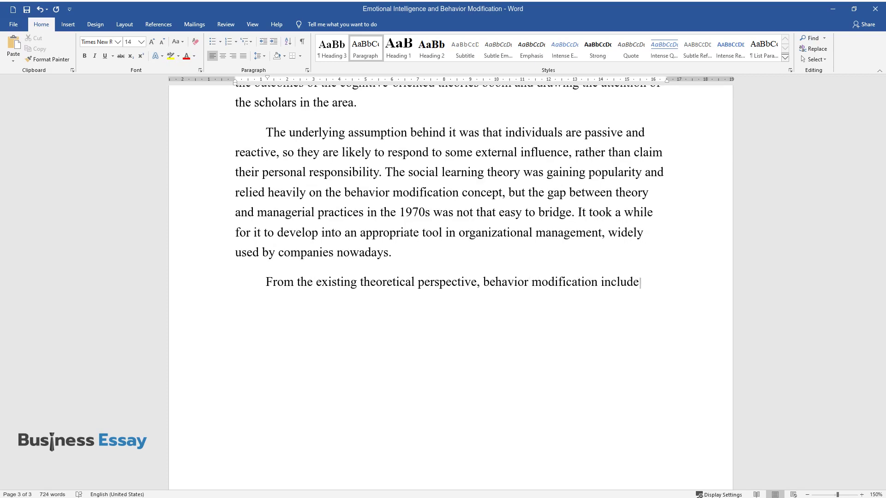
text(s multiple components - positive and negative reinforcement,)
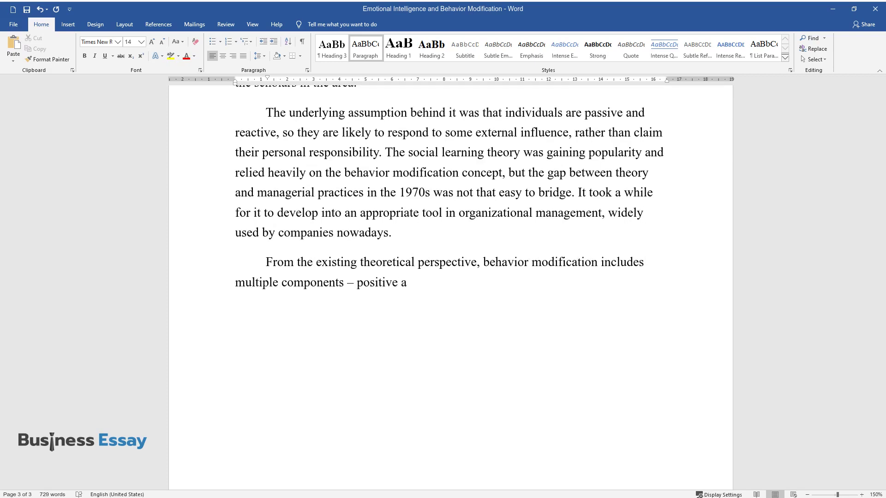
- Complete the sentence with "both of which ensure that the consequences take place, depending on what effect the behavior of a subordinate had."
text( both of )
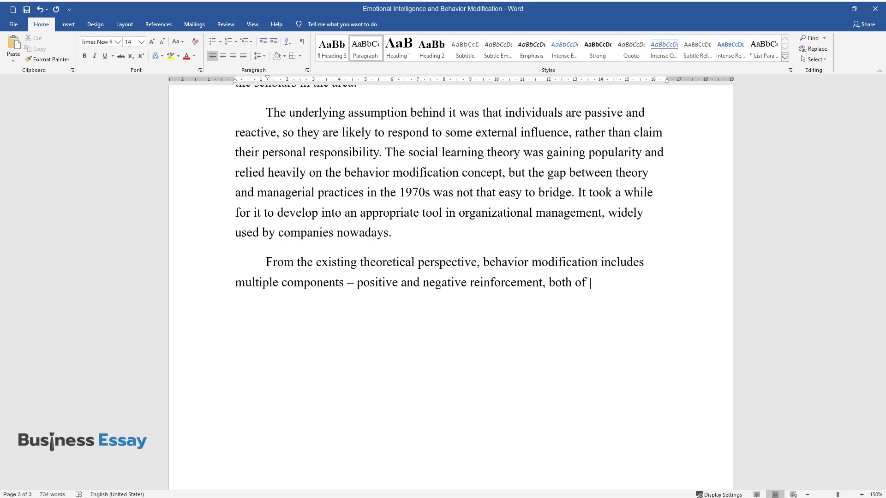
text(which ensure that the consequences)
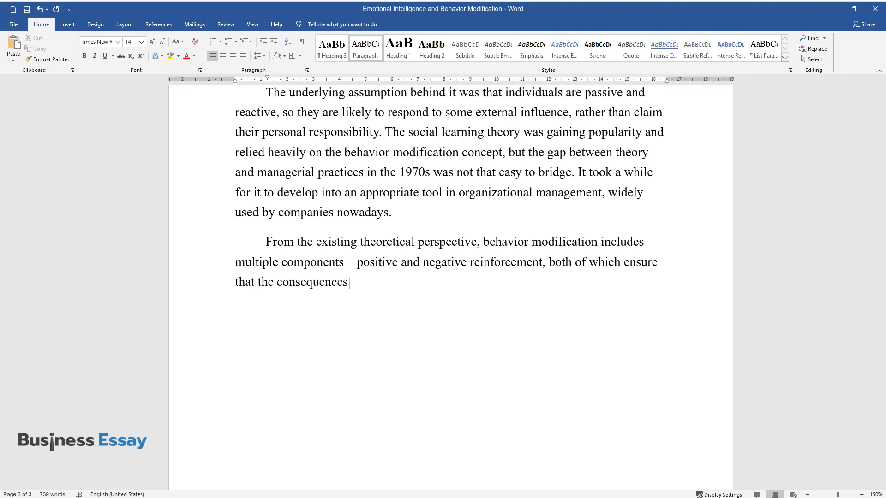
text( take place, depending on what effe)
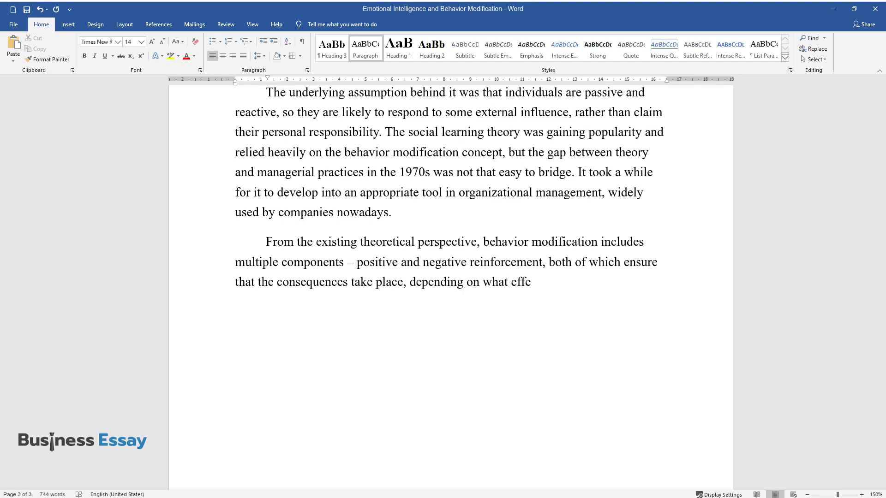
text(ct the behavior of a subordinate had. Last)
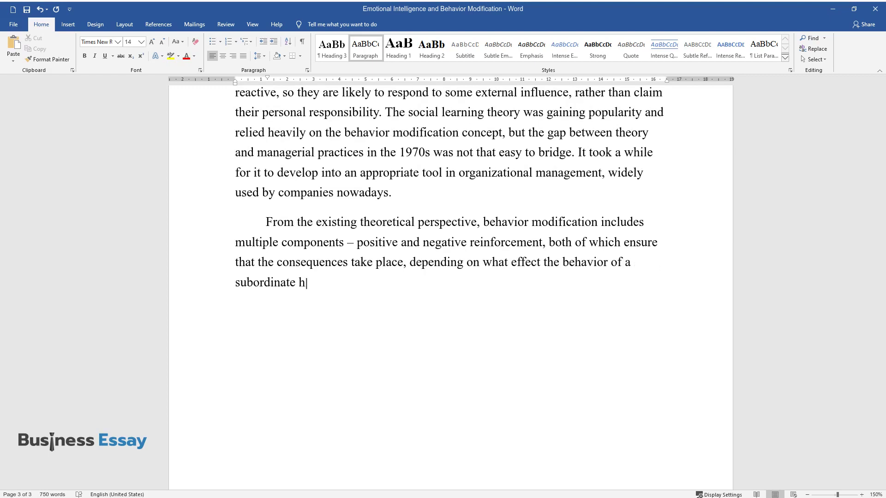
- Add "Last but not least is the punishment. This measure is applied in case the reinforcement techniques" to the paragraph
text( but not least is the punis)
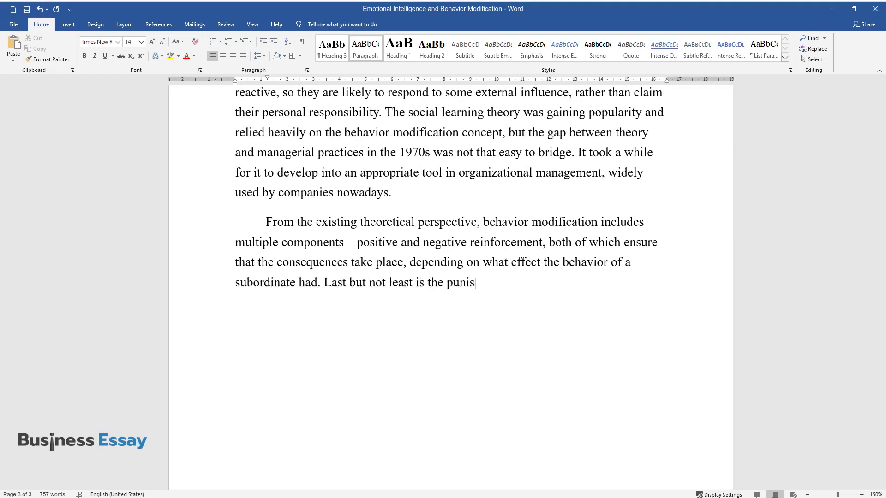
text(hment. This measure is applied in)
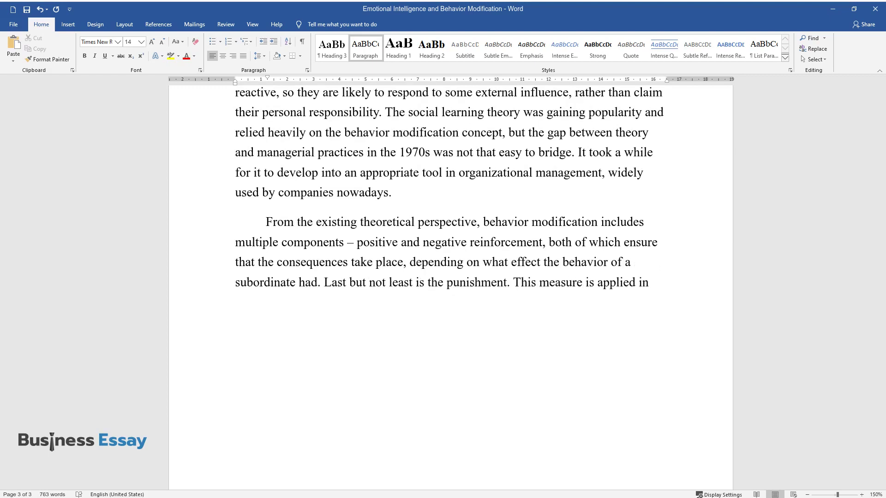
text( case the reinforcement techniques )
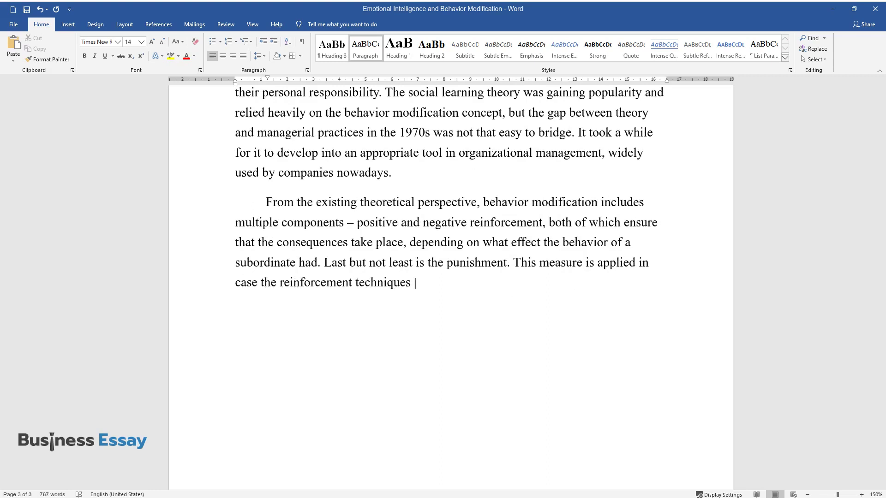
- Complete the paragraph with "failed to address the problem. Other ingredients should be incorporated to make this strategy work."
text(failed to address the problem. Othe)
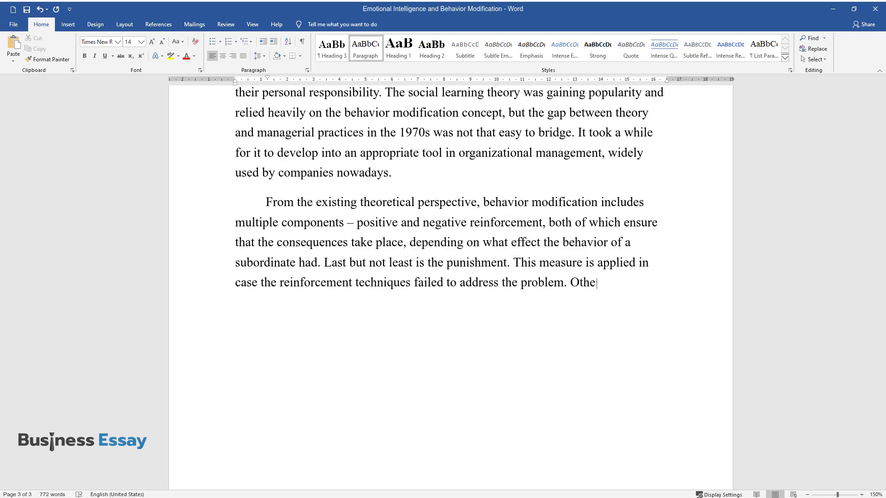
text(r ingredients should be incorporat)
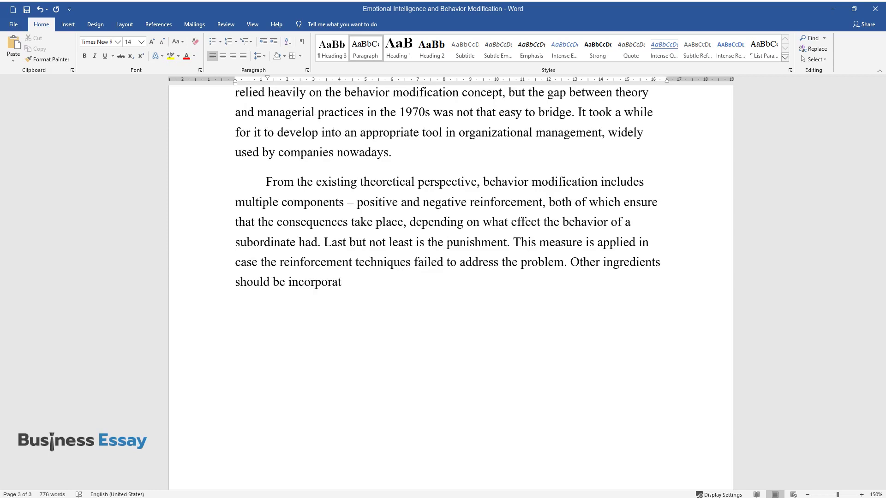
text(ed to make this strategy work.)
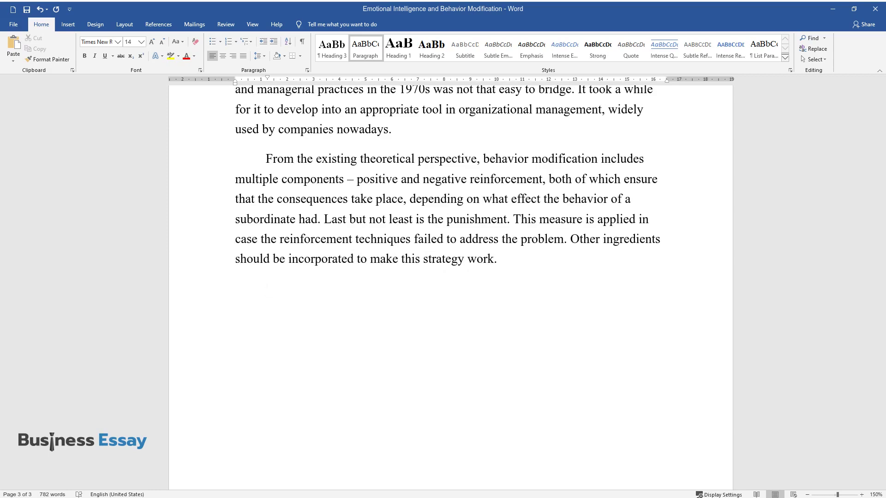
- Start an eleventh paragraph with "For example, rewards should differ, according to the quality of the performance."
text(For example, re)
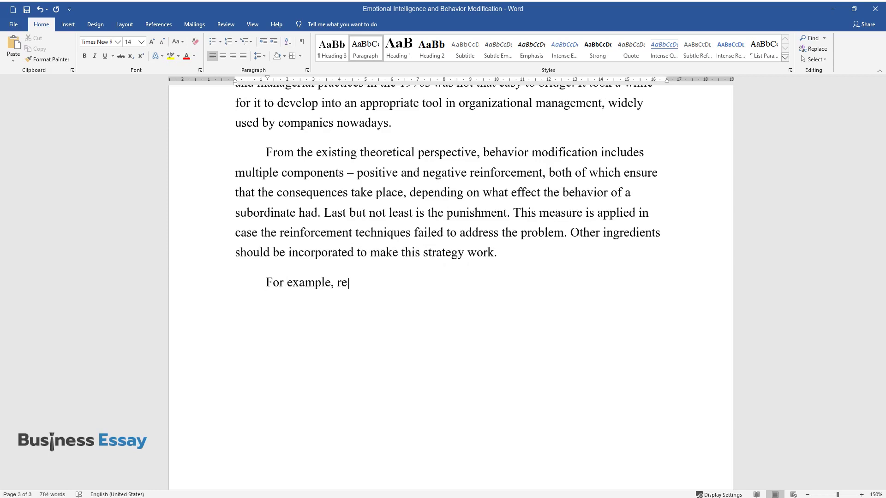
text(wards should differ, according to th)
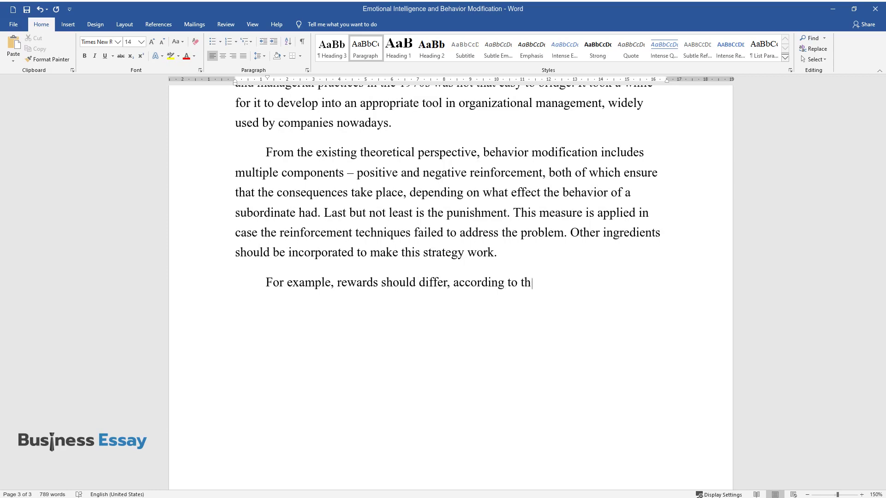
text(e quality of the performance. Beside)
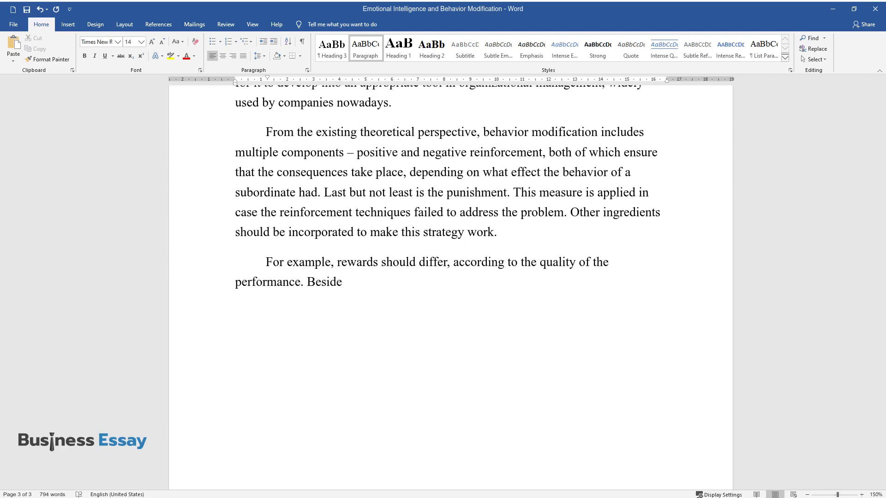
- Add "Besides, employees should have a clear understanding of their mistakes, but they should not be punished publicly."
text(s, employees should have a clear und)
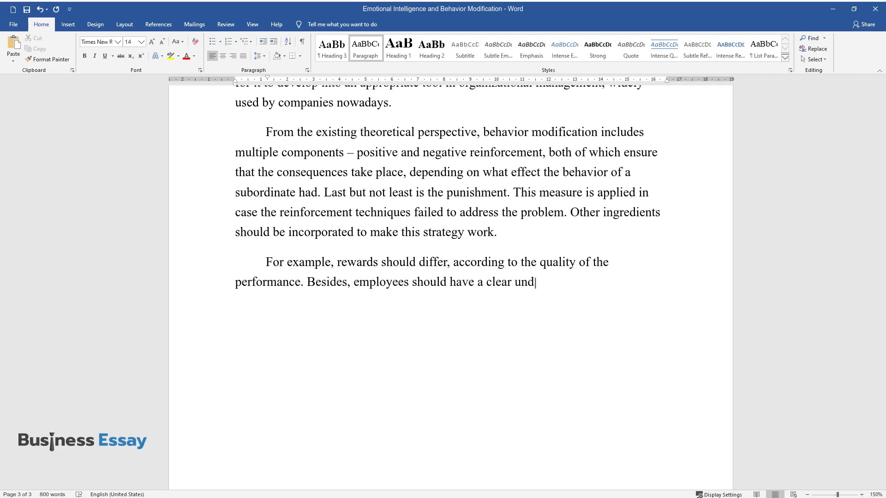
text(erstanding of their mistakes, but they should )
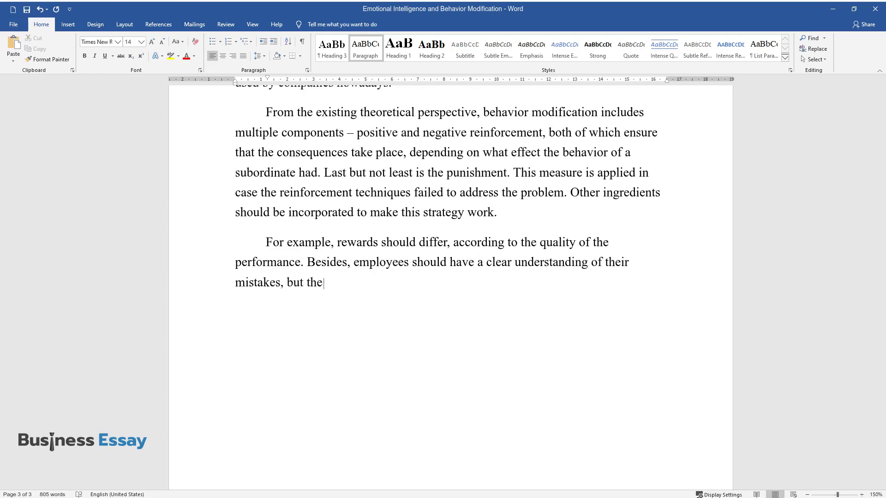
text(not be punished publicly. F)
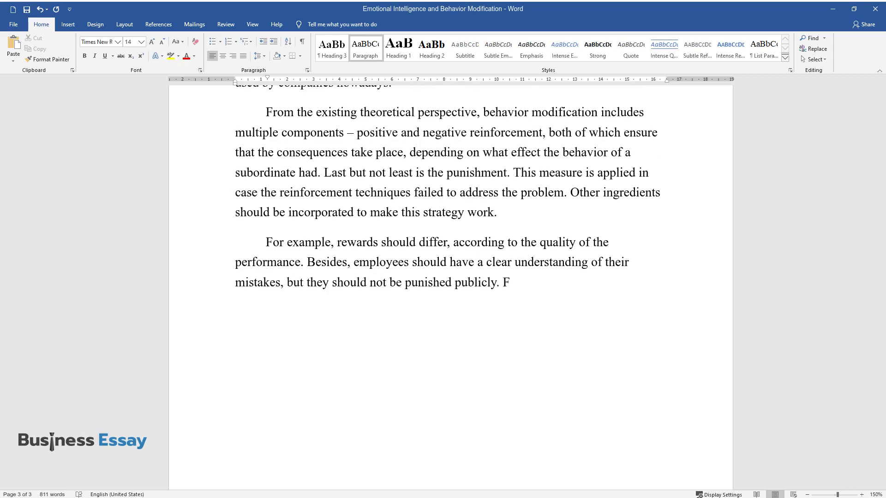
- Add "Finally, the rewards and punishments should amount to the contribution or the lack of it made so that employees"
text(inally, the rewards and punishments should amo)
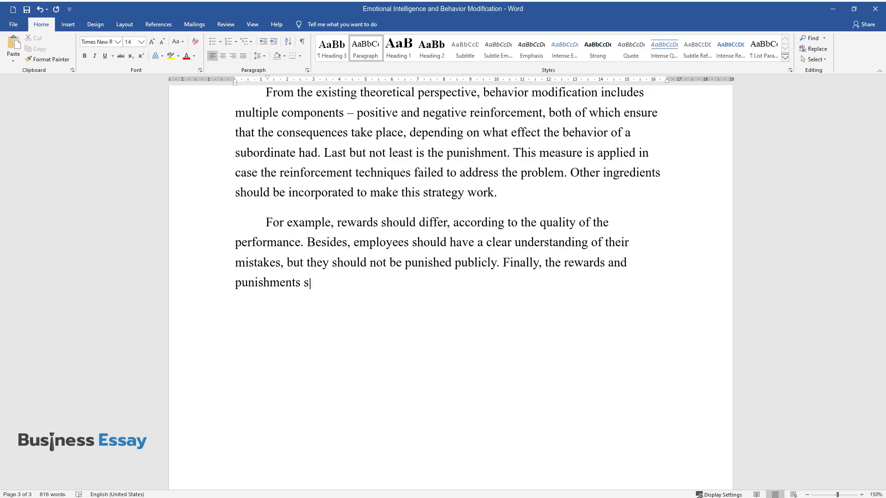
text(unt to the contribution or )
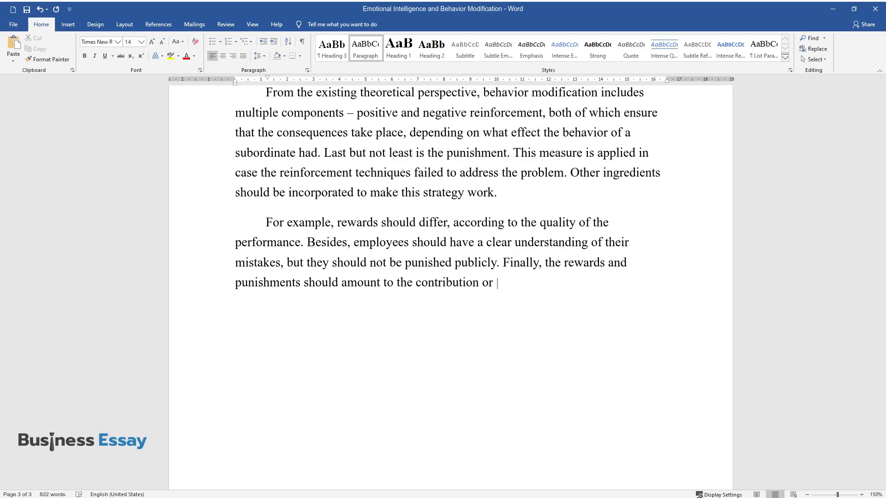
text(the lack of it made so that employees)
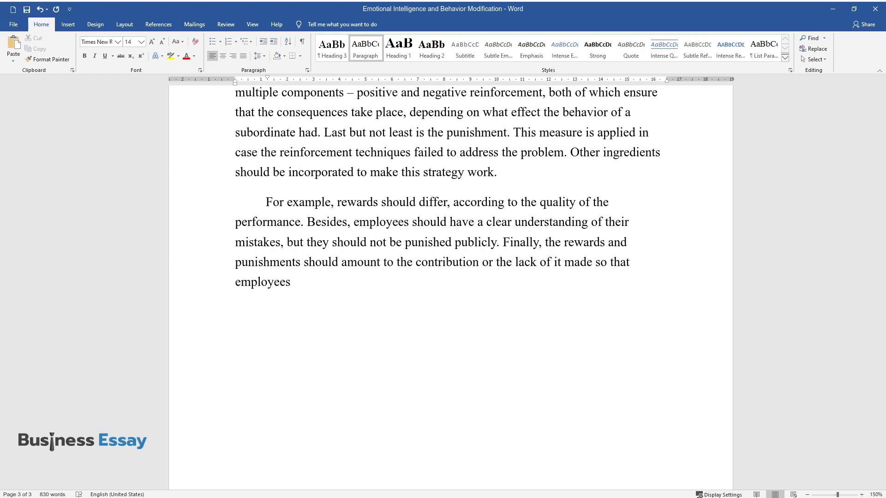
- Continue the sentence with "would see that there is some thorough evaluation behind the system. While behavior modification appears to be a valuable contribution to the process"
text( would see that there is some thorou)
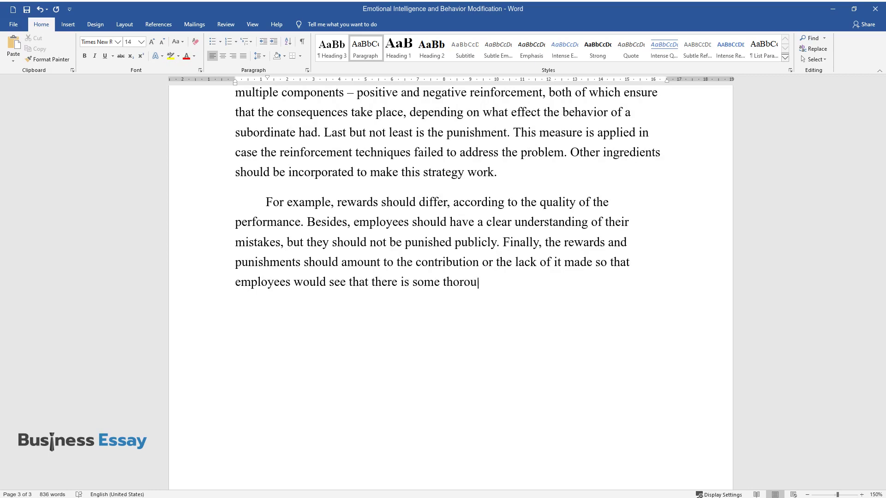
text(gh evaluation behind the system. Whi)
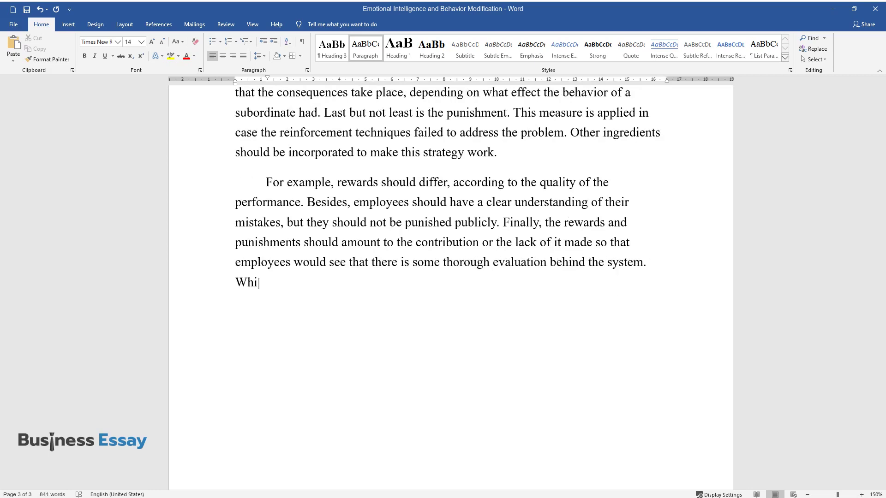
text(le behavior modification appears to b)
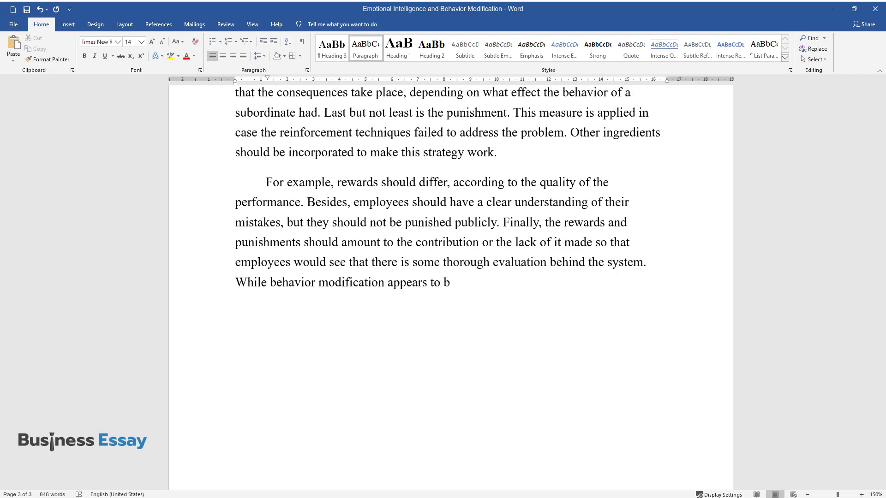
text(e a valuable contribution to the pro)
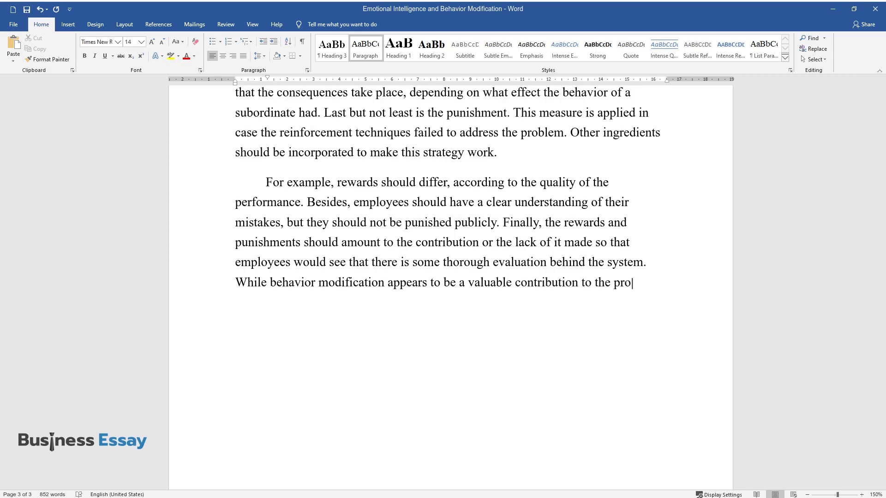
- Complete the paragraph with "of creating incentives within an organization, there are both positive and negative cases of using it."
text(cess of creating incentives within a)
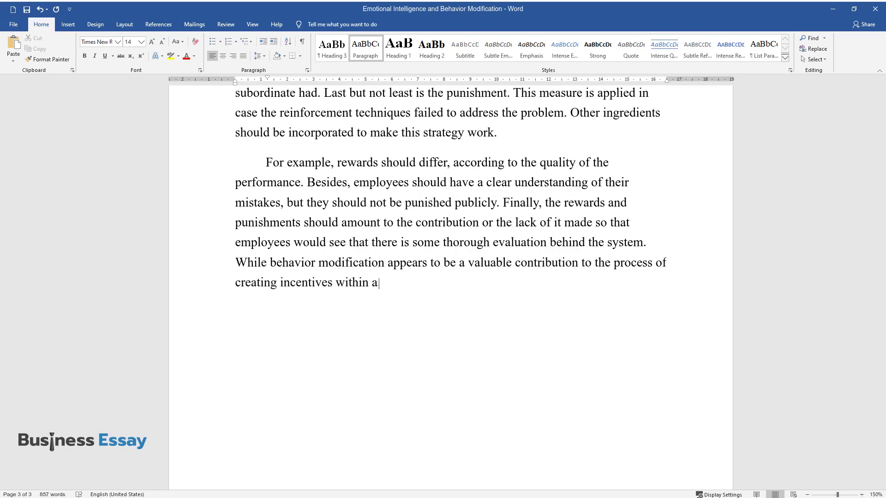
text(n organization, there are both positi)
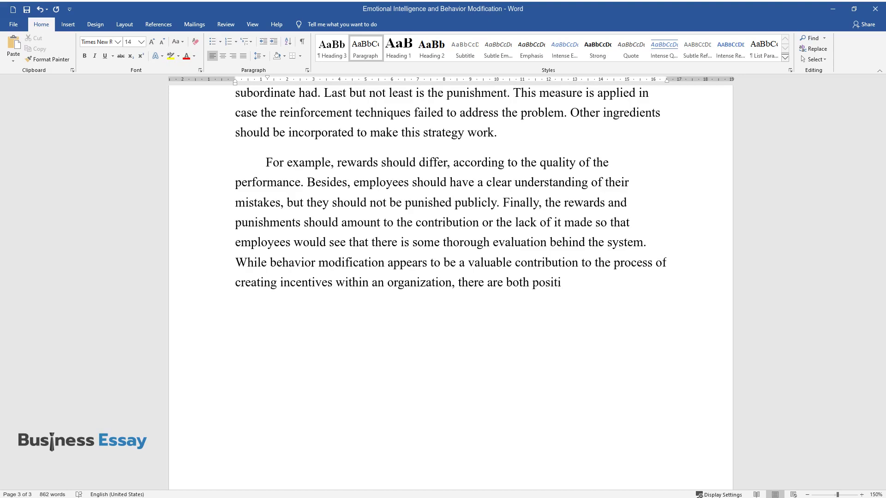
text(ve and negative cases of using it.)
- Start a twelfth paragraph with "Employing behavior modification requires the necessity to follow some specifically developed criteria or program, the absence of which leads to its failure."
key(Return)
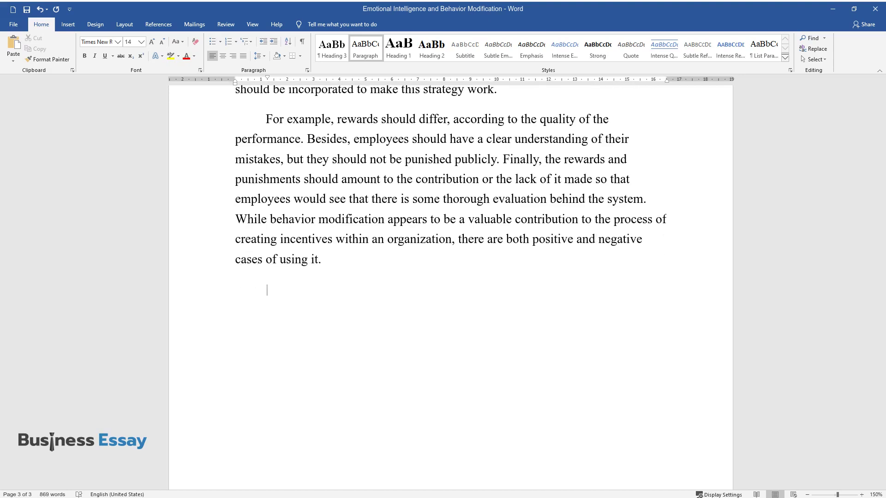
text(Employing behavior)
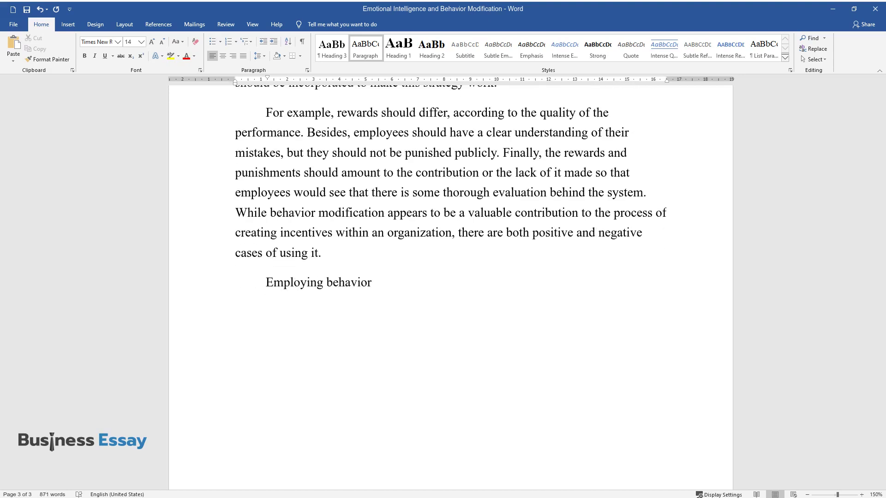
text( modification requires the necessi)
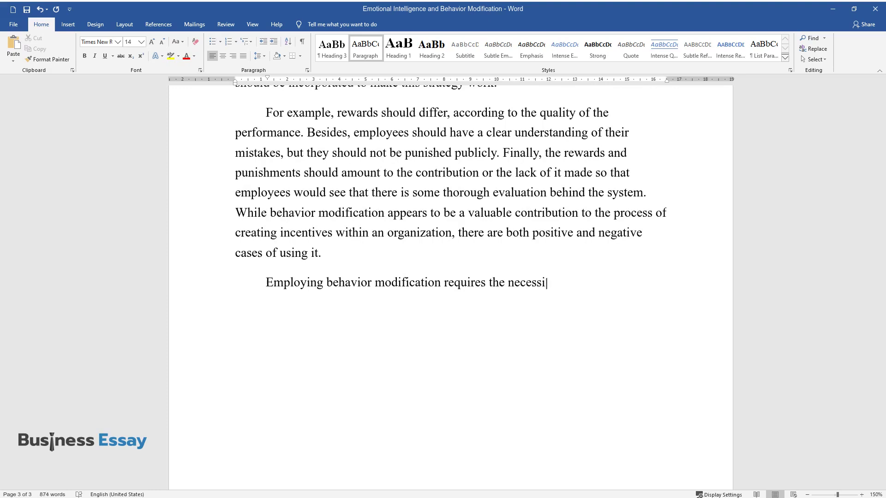
text(ty to follow some specifically dev)
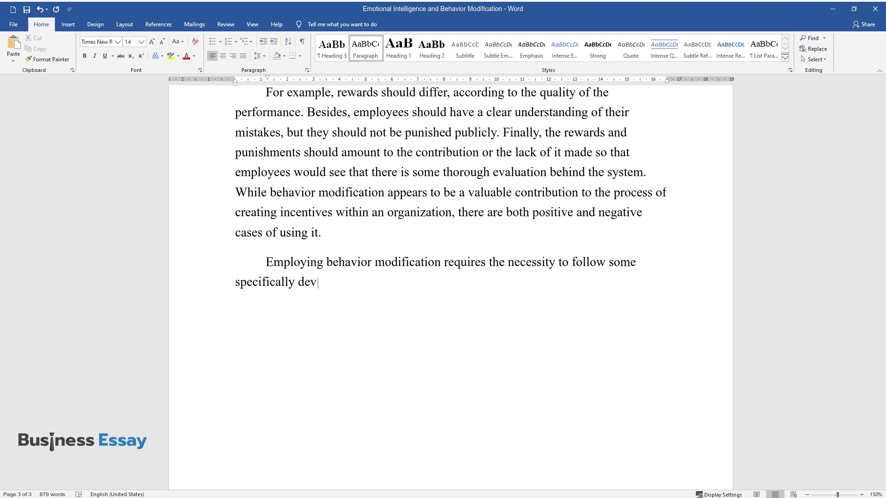
text(eloped criteria or program, the a)
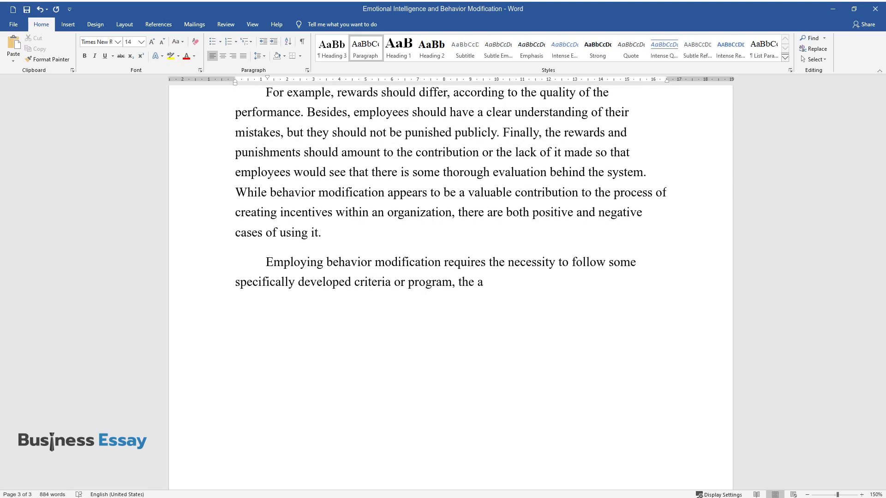
text(bsence of which leads to its failu)
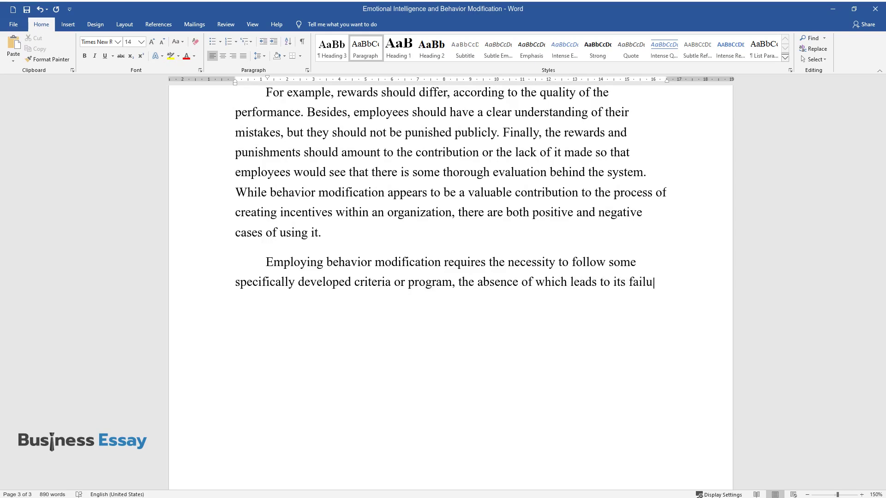
- Add "Some basic examples would include control of the management over employees that come late to work. Therefore, if negative reinforcement"
text(re. Some basic examples would incl)
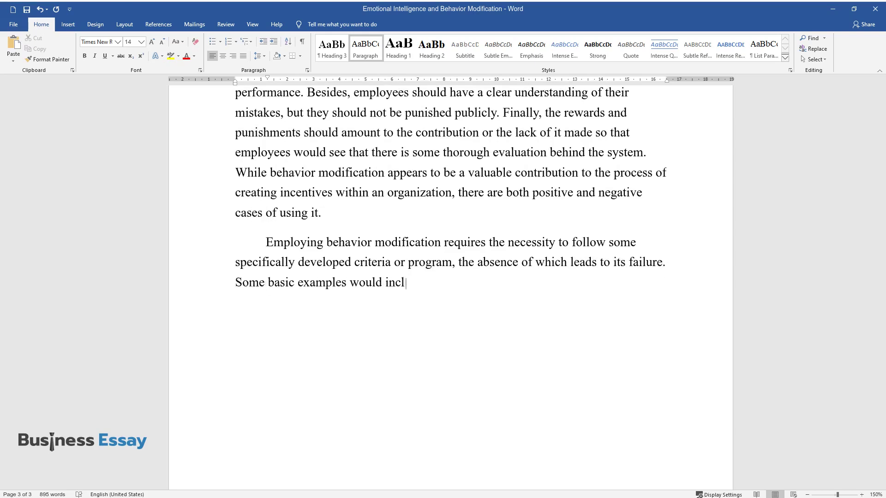
text(ude control of the management over employees that come late to work. Therefore, if ne)
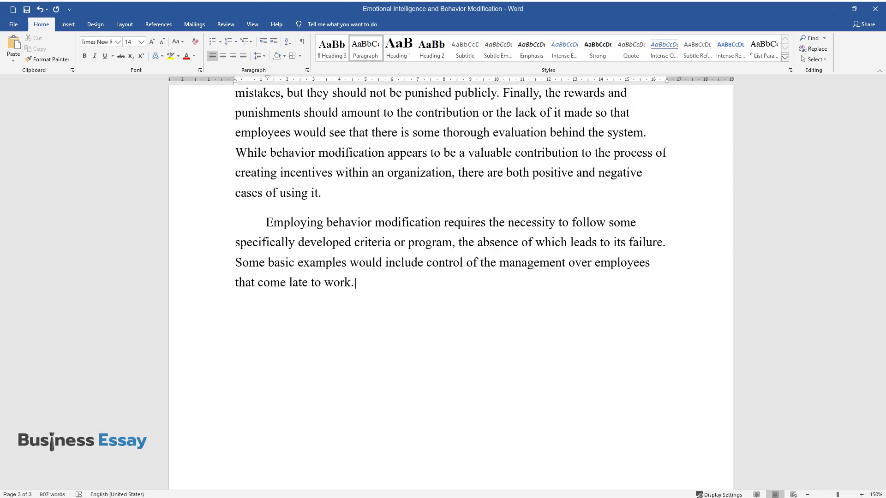
text(gative reinforcem)
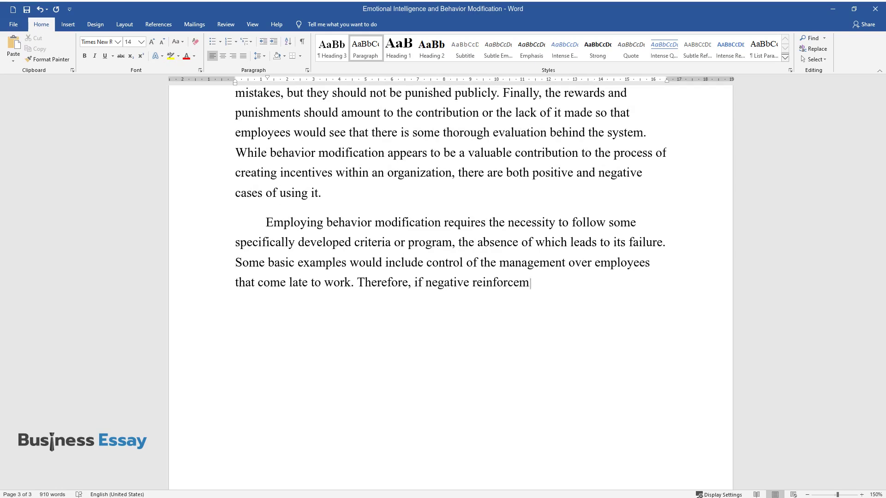
- Complete the paragraph with "measures are introduced, the probability of the workers arriving late again is decreased."
text(ent measures are introduced, the p)
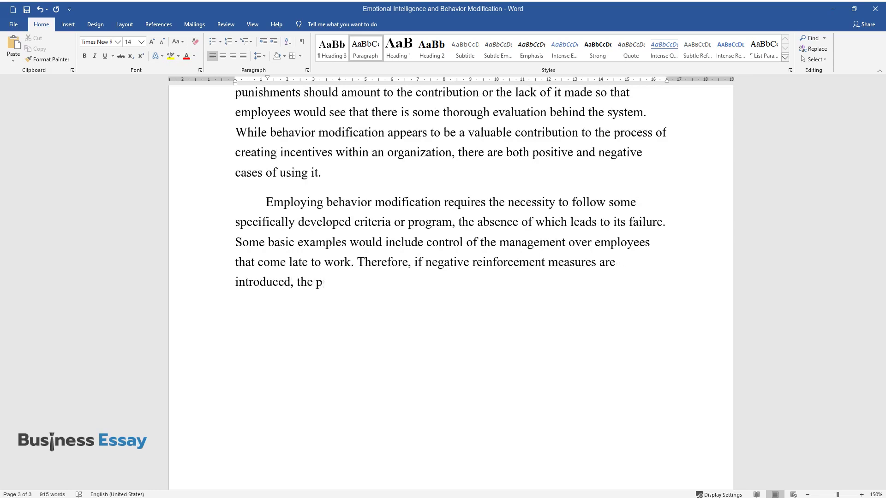
text(robability of the workers arrivin)
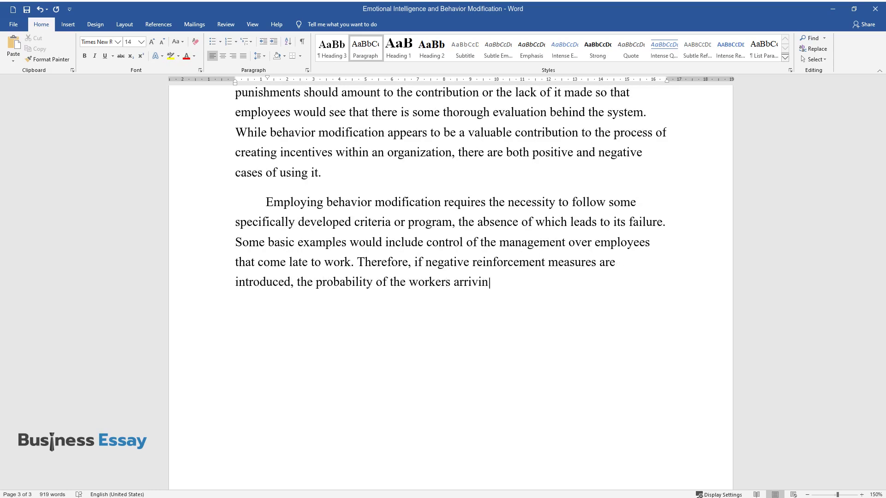
text(g late again is decreased.)
- Start a thirteenth paragraph with "There are multiple studies, examining ways to increase performance in companies, where the behavior of employees is left out"
key(Return)
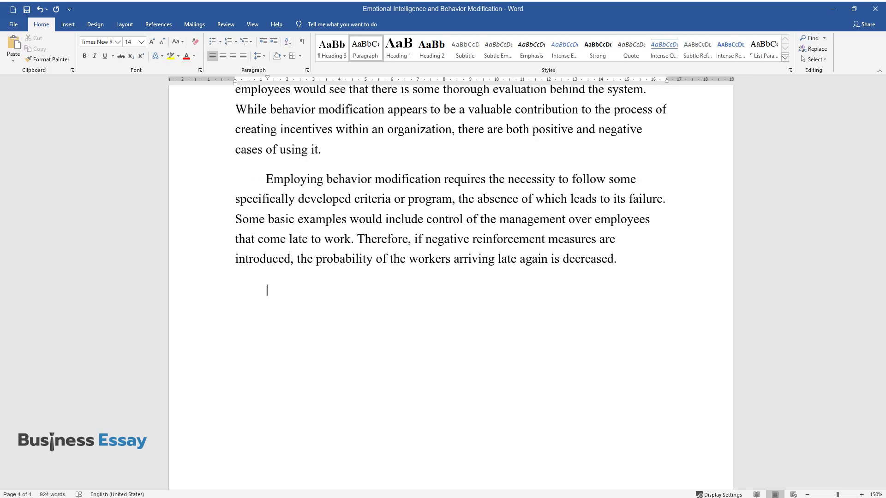
text(There are multiple )
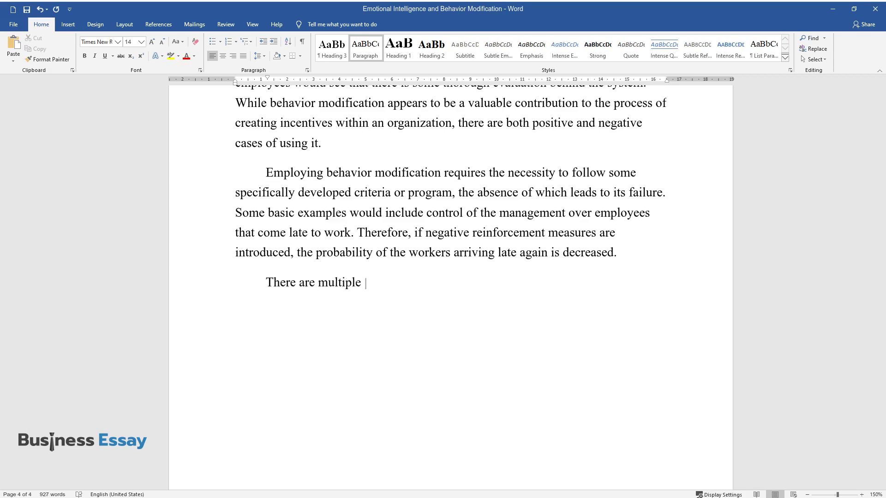
text(studies, examining ways to increase)
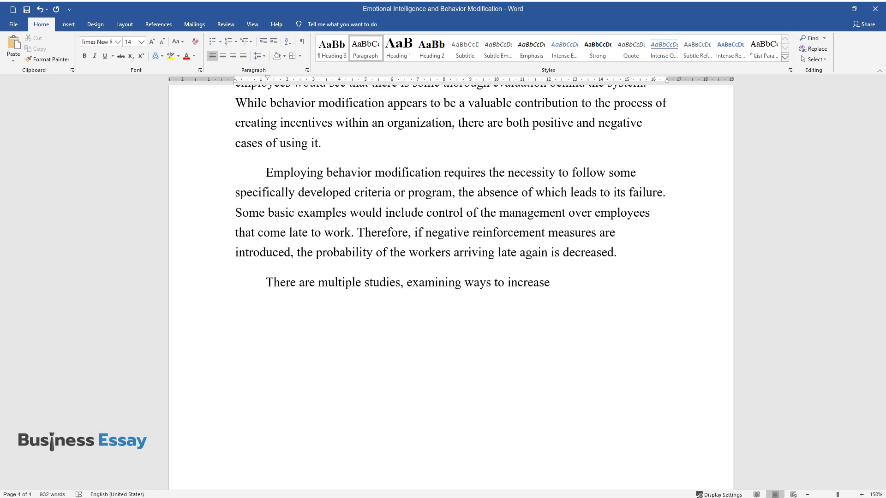
text( performance in companies, where the)
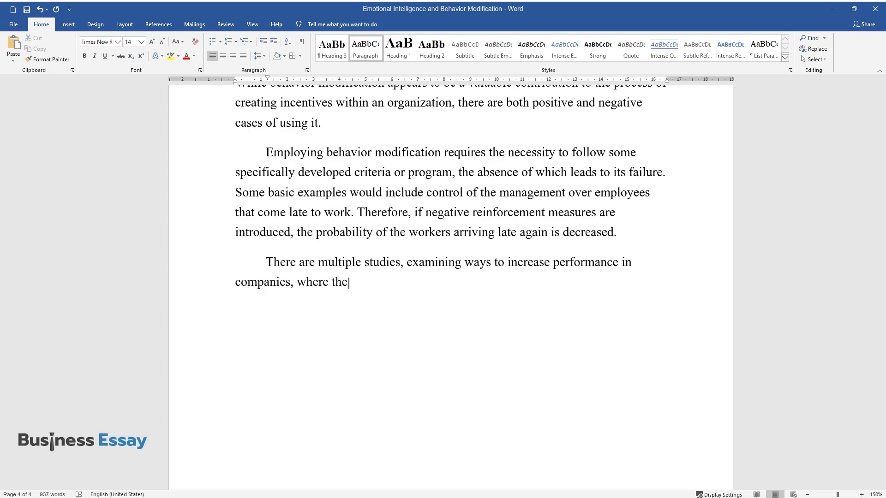
text( behavior of employees is left out )
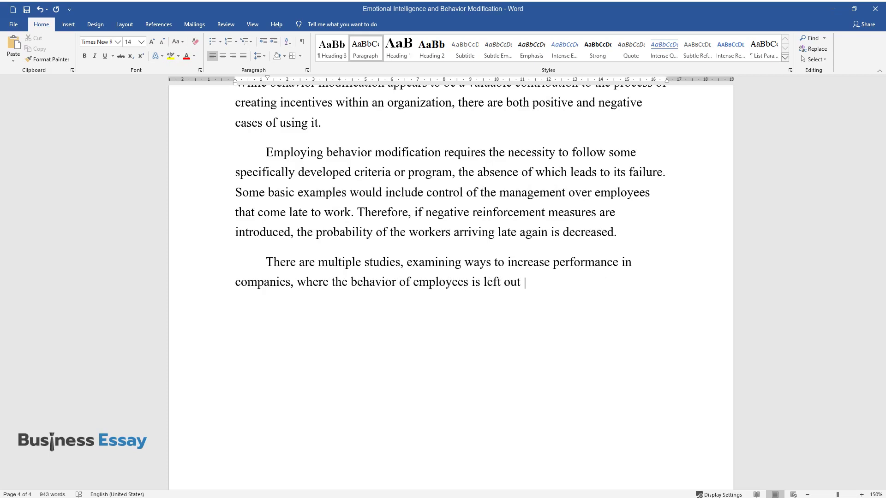
- Continue with "of the analysis. Others introduce no efforts in order to retain the aspects favorable to the realization of the goals of an organization."
text(of the analysis. Others introduce n)
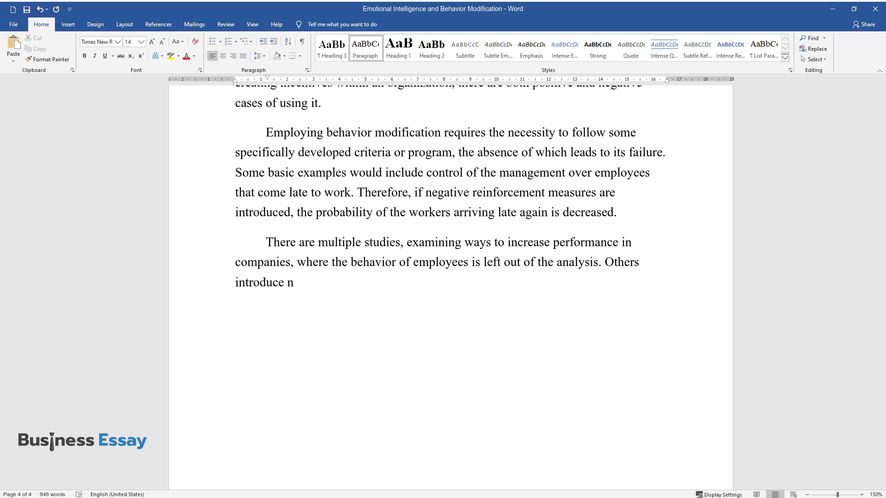
text(o efforts in order to retain the as)
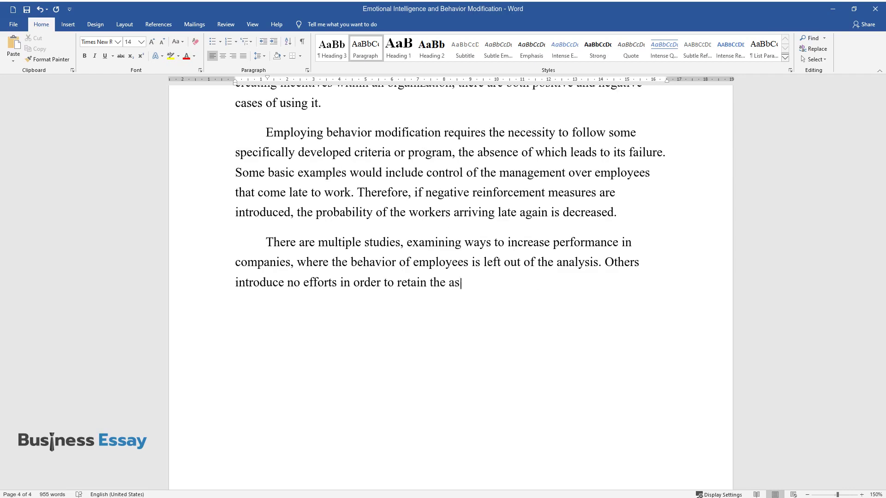
text(pects favorable to the realization )
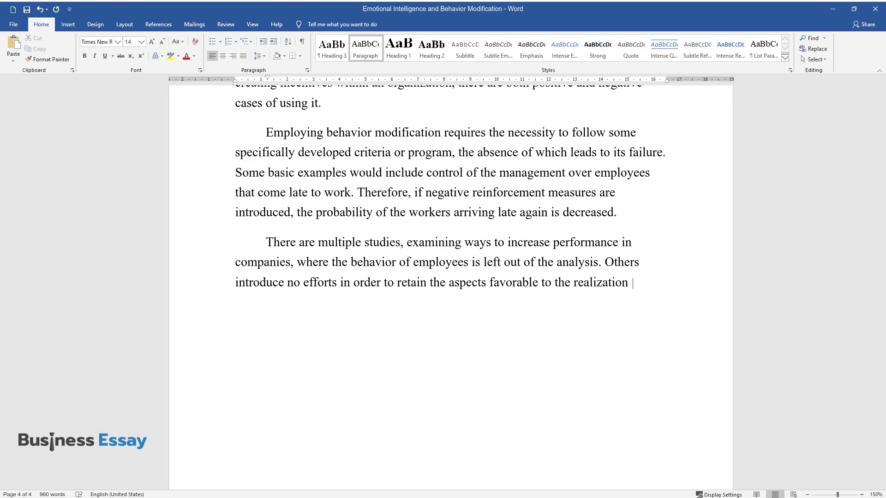
text(of the goals of an organization. So)
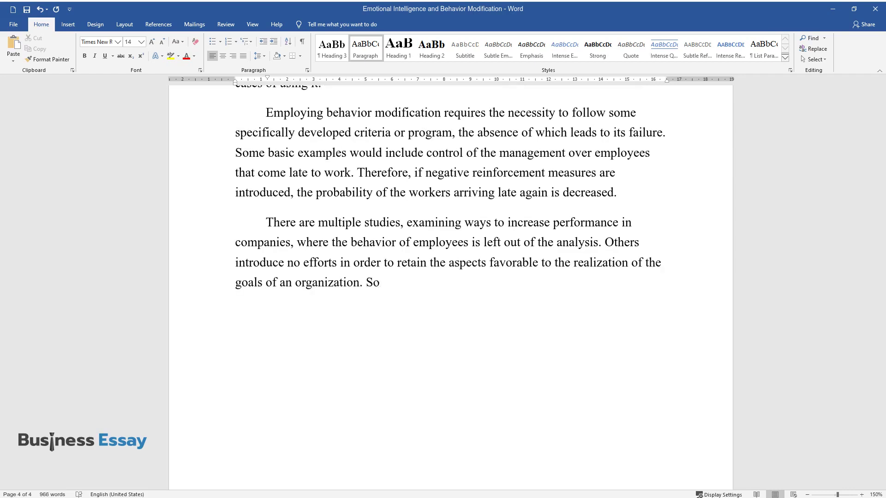
- Add "Some of these studies conclude that a sense of mutual gain is what is lacking for the employees to do better."
text(me of these studies conclude that a)
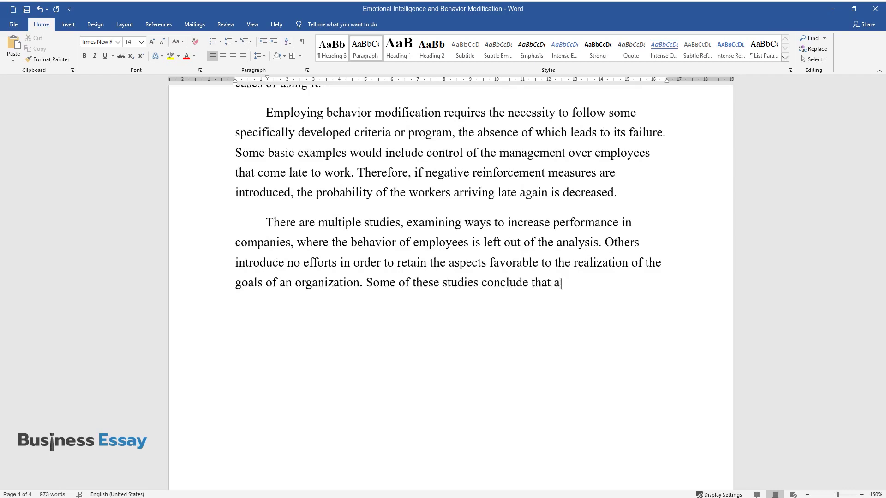
text( sense of mutual gain is what)
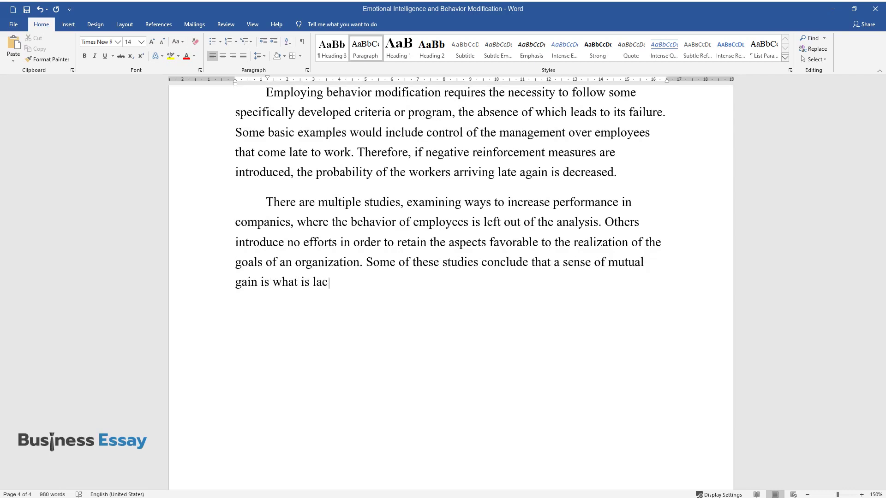
text( is lacking for the employees to do bette)
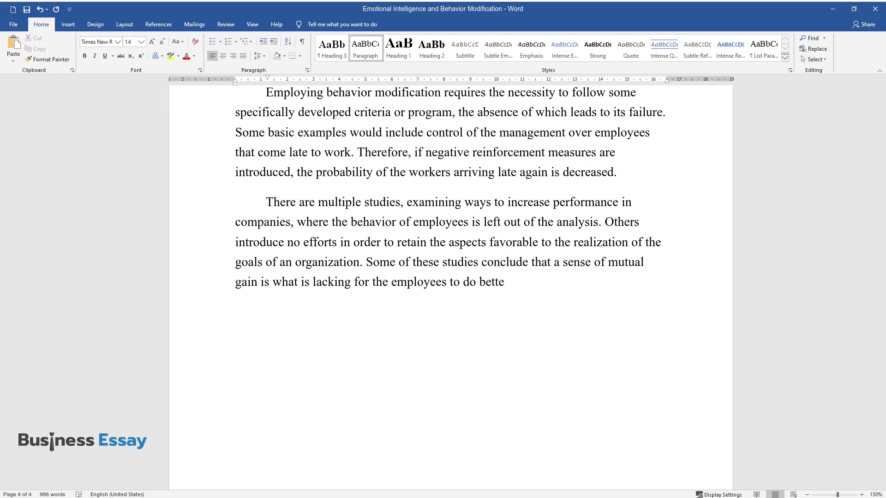
- Add "Therefore, by rewarding employees and giving them some power regarding the decision-making, a company can motivate them to perform at another level and, most importantly, to"
text(r. Therefore, by rewarding employees and giving them)
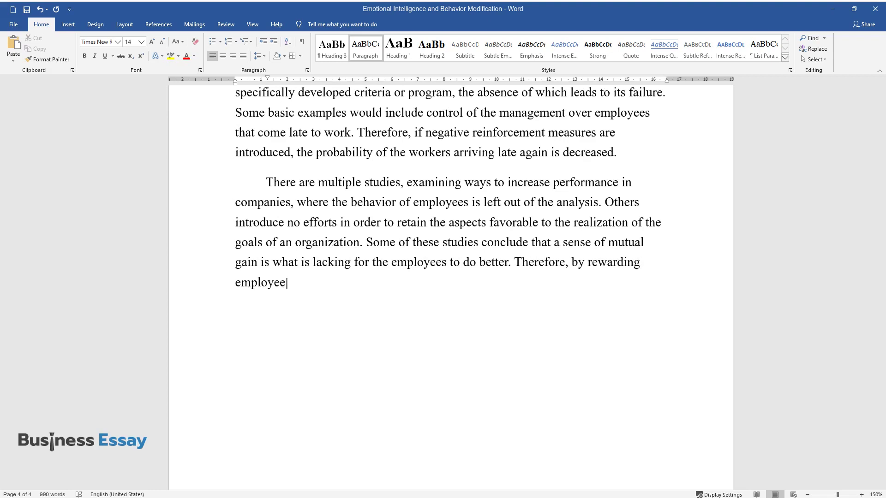
text( some power regard)
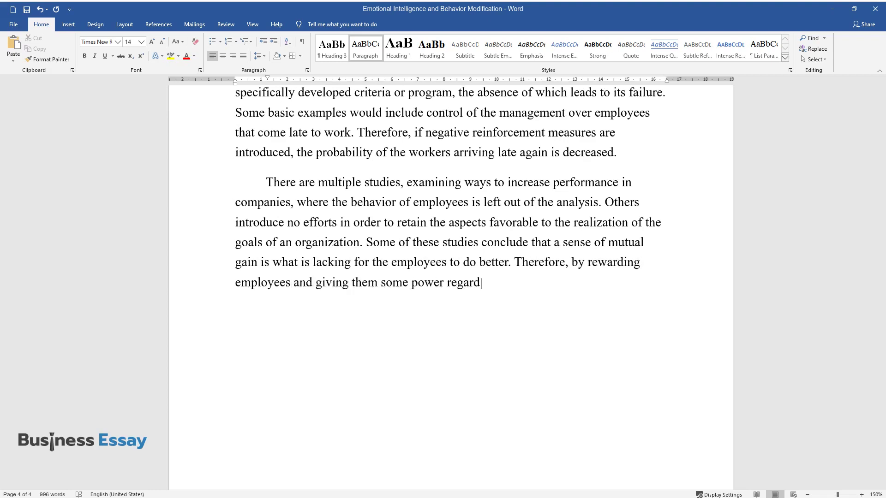
text(ing the decision-making, a company c)
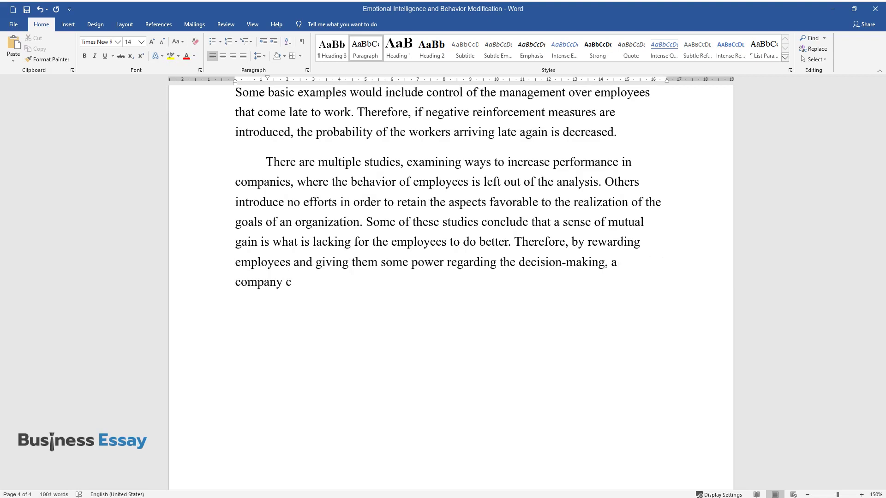
text(an motivate them to perform at anot)
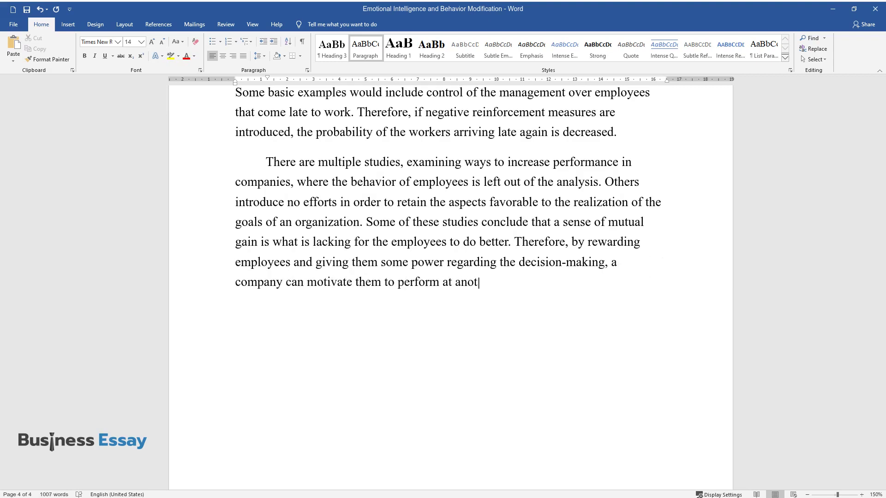
text(her level and, most importantly, to)
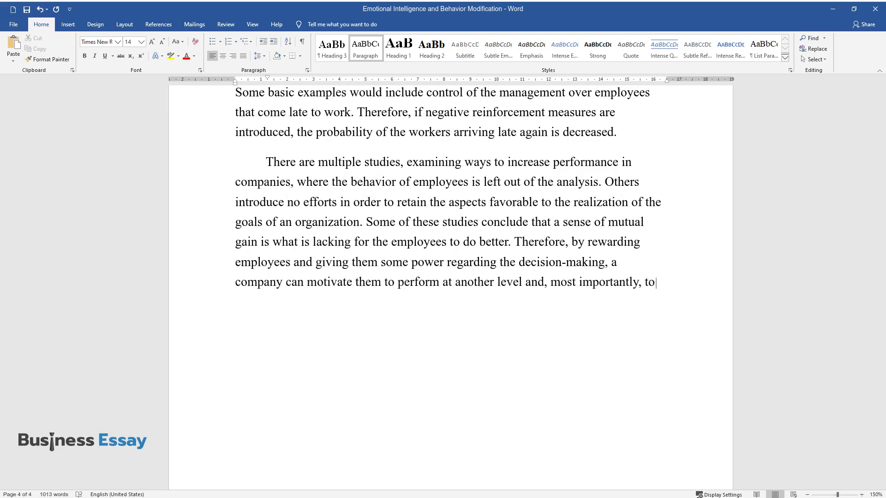
- Continue with "commit. For any employee, knowing they are an integral part of an organization they work for, provides willingness and motivation to do the"
text( commit. For any employee, knowing)
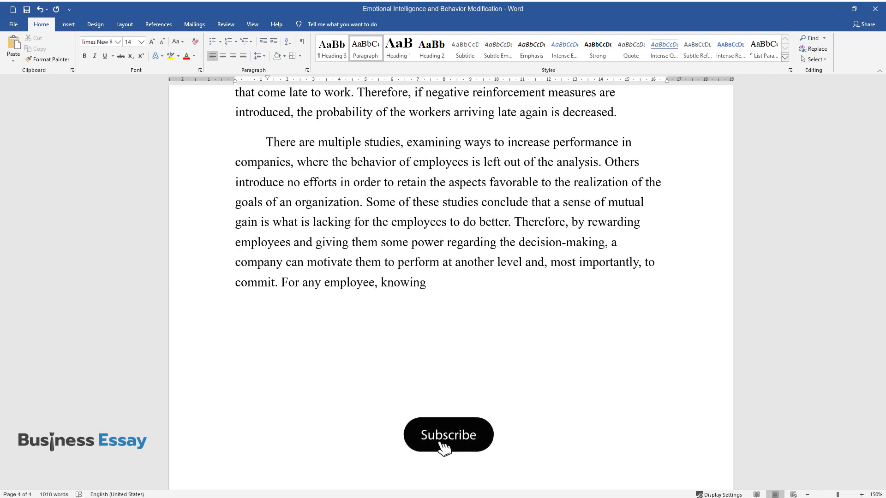
text( they are an integral part of an org)
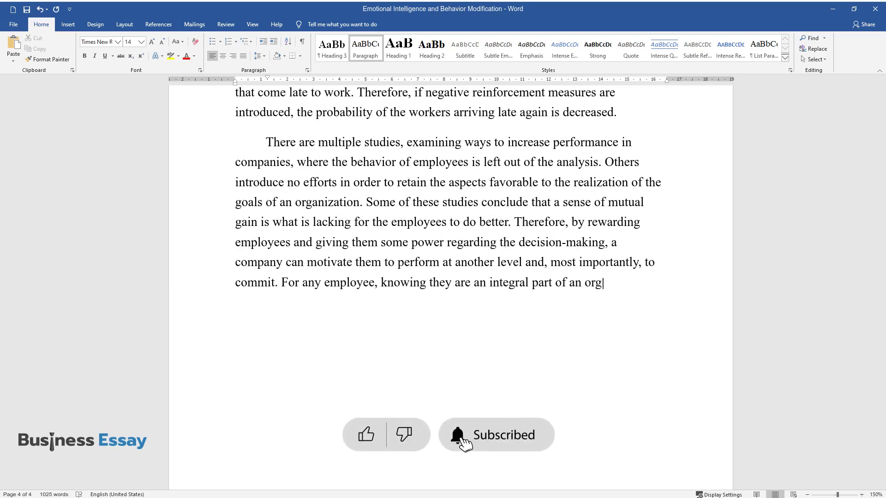
text(anization they work for, provides willingne)
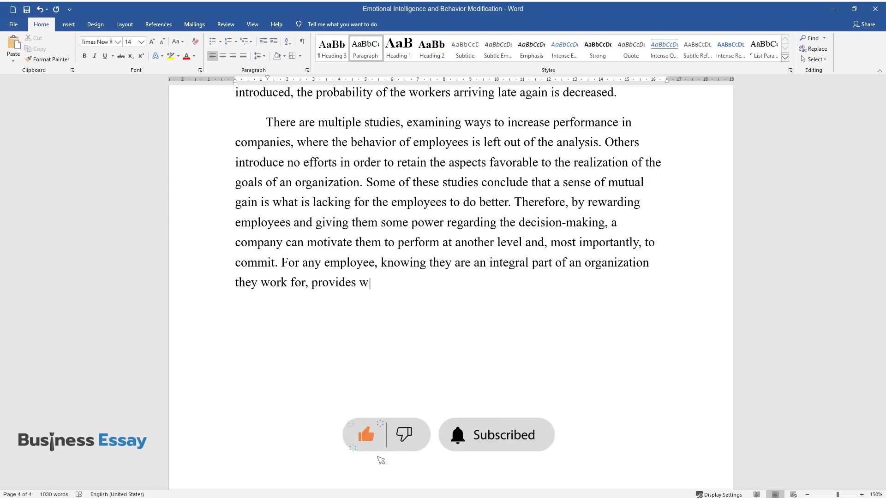
text(ss and motivation to do the)
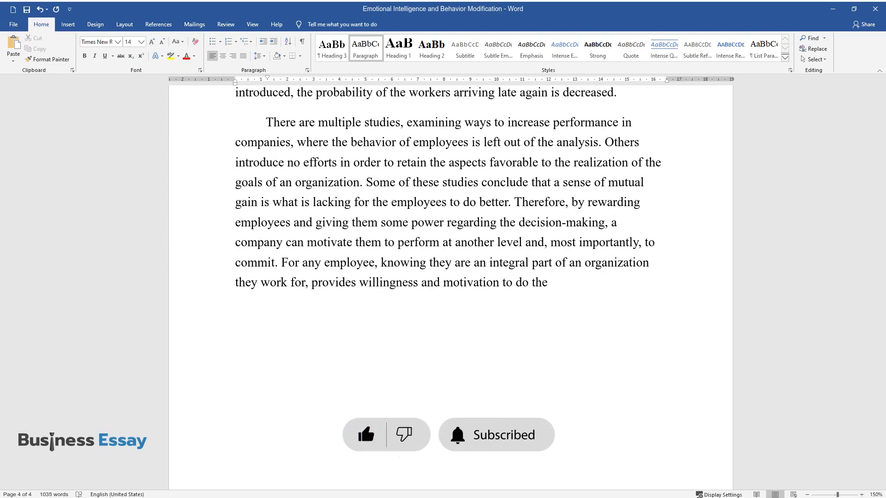